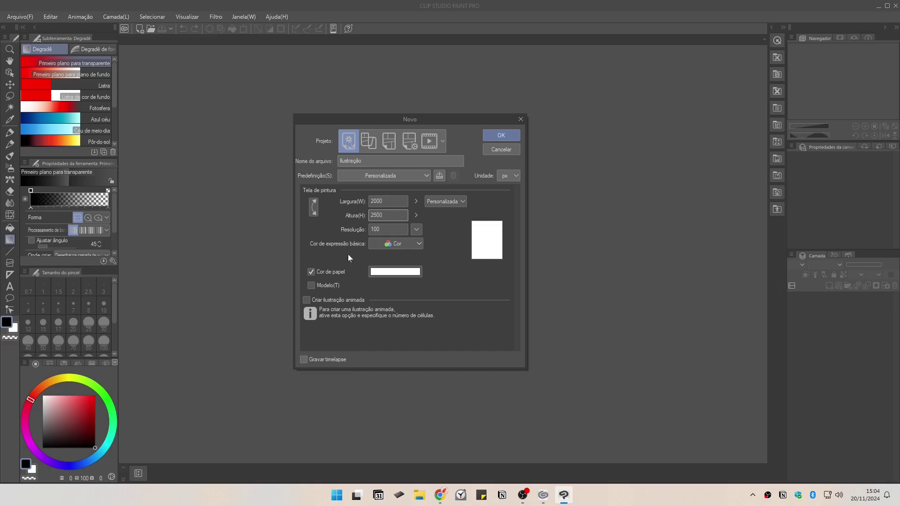
Step: Create a new illustration canvas measuring 3700 × 2500 px at 100 dpi
click(493, 135)
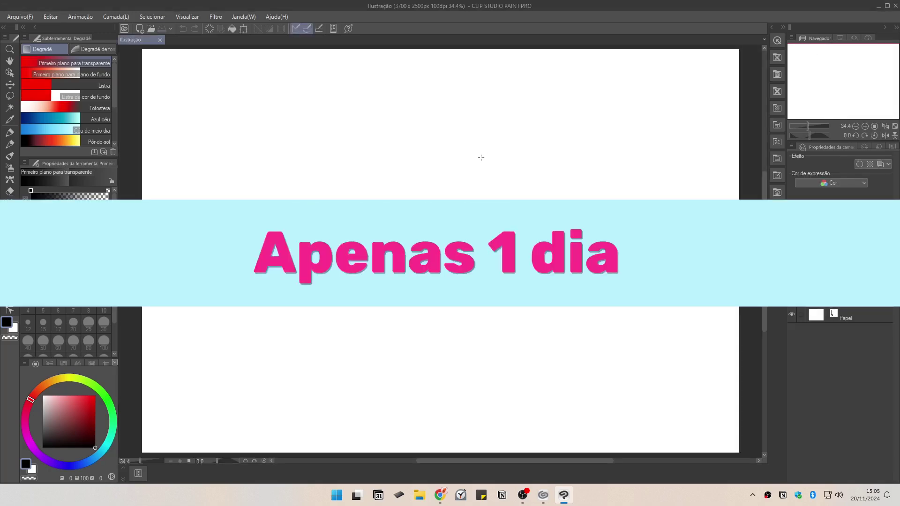
Step: Look through the view, animation and file commands and open the shortcut settings
click(215, 16)
mouse_move(192, 16)
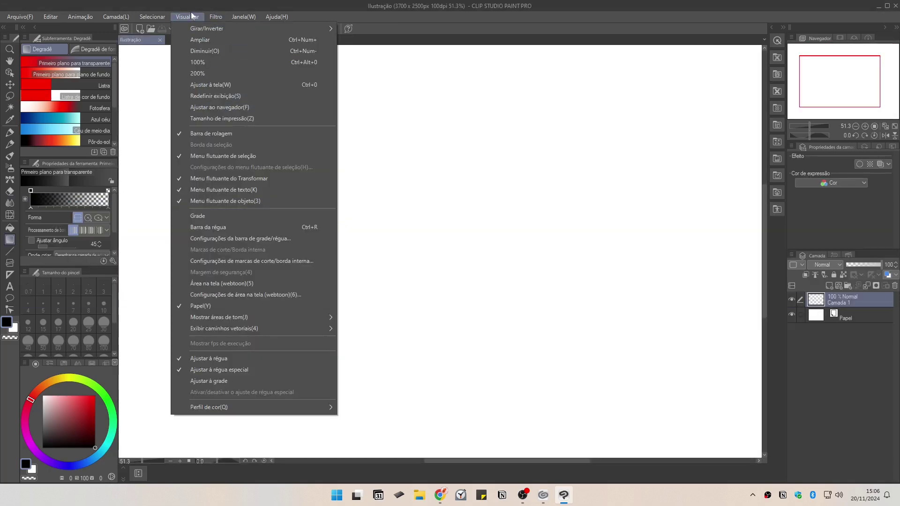
mouse_move(82, 17)
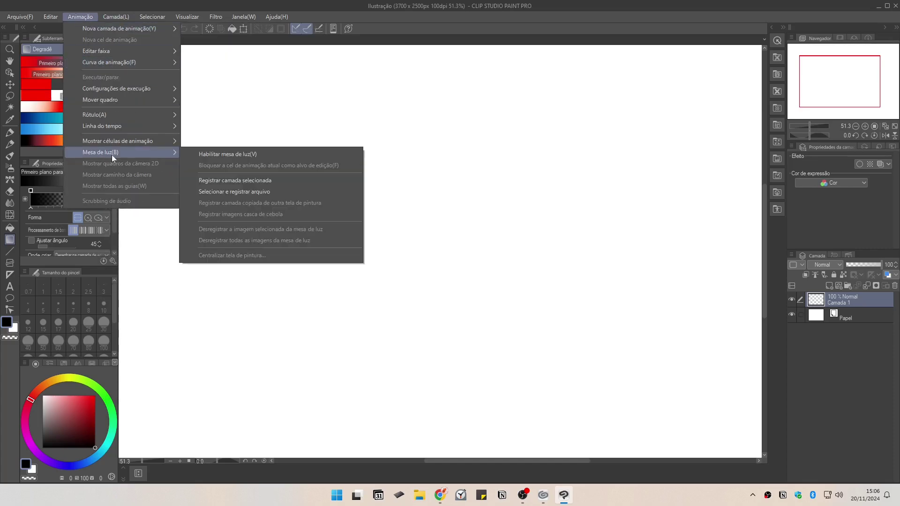
mouse_move(25, 17)
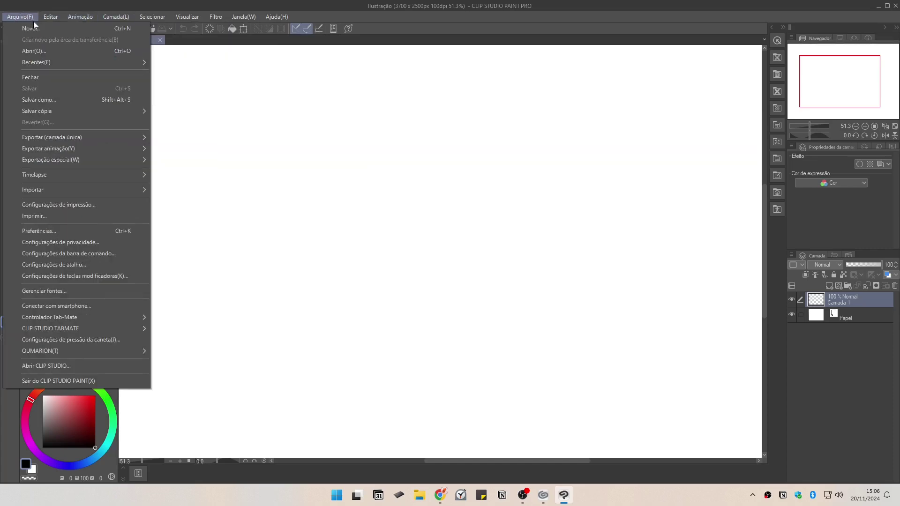
click(54, 264)
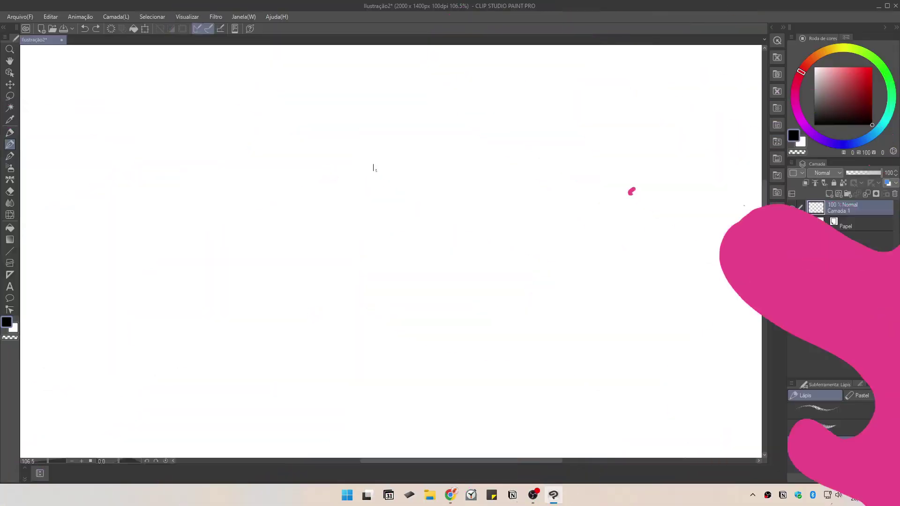
Step: Sketch a small head outline tapering to the chin in the upper middle of the canvas with the VSP pencil, undoing stray strokes
mouse_move(356, 161)
mouse_down()
mouse_move(348, 193)
mouse_move(382, 206)
mouse_up()
drag(332, 192, 352, 246)
drag(351, 246, 384, 202)
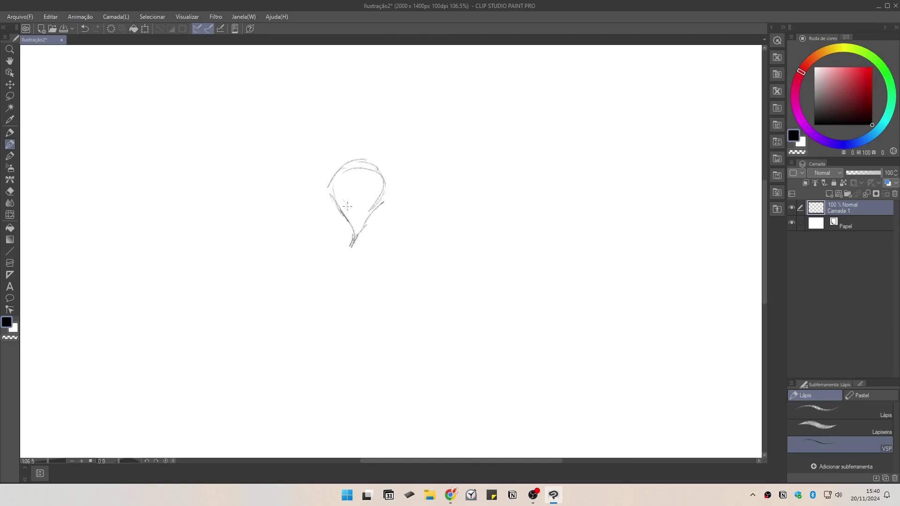
key(ctrl+z)
drag(332, 231, 502, 252)
key(ctrl+z)
mouse_move(413, 171)
mouse_down()
mouse_move(420, 261)
mouse_move(450, 293)
mouse_up()
key(ctrl+z)
Step: Choose the action for the Shift key in the general modifier key settings and apply it
drag(858, 384, 97, 53)
drag(80, 155, 76, 197)
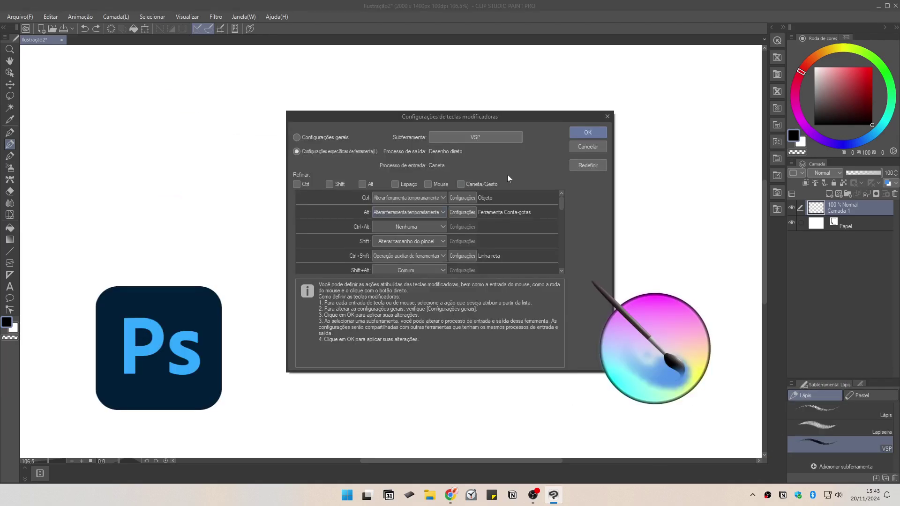
scroll(562, 205, down, 2)
click(409, 229)
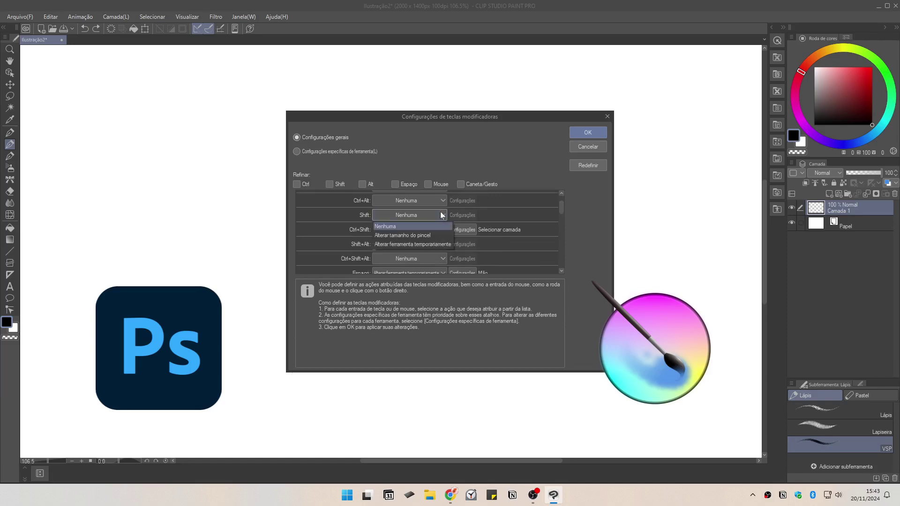
click(409, 230)
click(579, 134)
Step: Sketch the figure's large round shoulder just below the collar, undoing the strokes that miss
mouse_move(374, 230)
shift+mouse_down()
mouse_move(385, 210)
mouse_move(397, 217)
mouse_move(425, 262)
mouse_move(364, 263)
shift+mouse_up()
key(ctrl+z)
key(ctrl+z)
key(ctrl+z)
drag(366, 274, 424, 278)
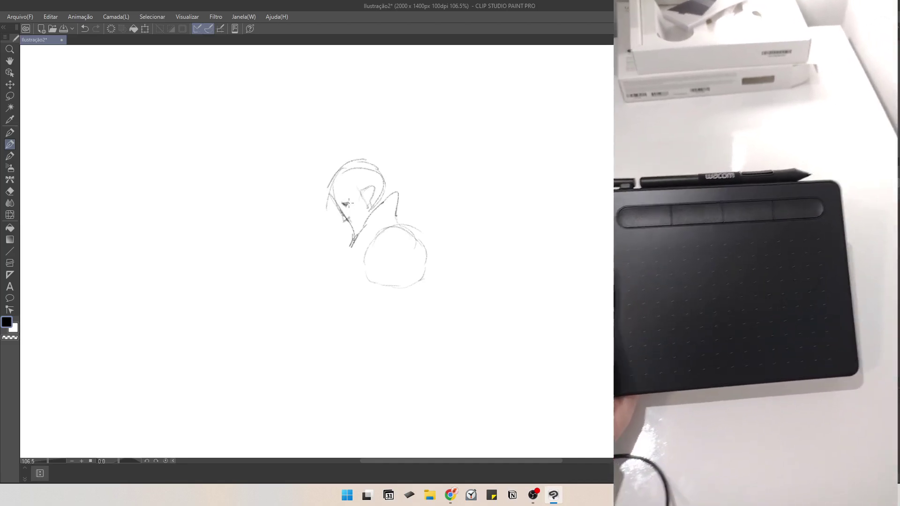
Step: Sketch the figure's hair with a long fringe falling in front of the face
drag(339, 171, 326, 237)
mouse_move(322, 187)
mouse_down()
mouse_move(346, 163)
mouse_move(381, 169)
mouse_move(386, 196)
mouse_move(361, 212)
mouse_move(358, 191)
mouse_move(348, 198)
mouse_move(328, 220)
mouse_move(326, 239)
mouse_up()
key(ctrl+z)
drag(354, 165, 347, 184)
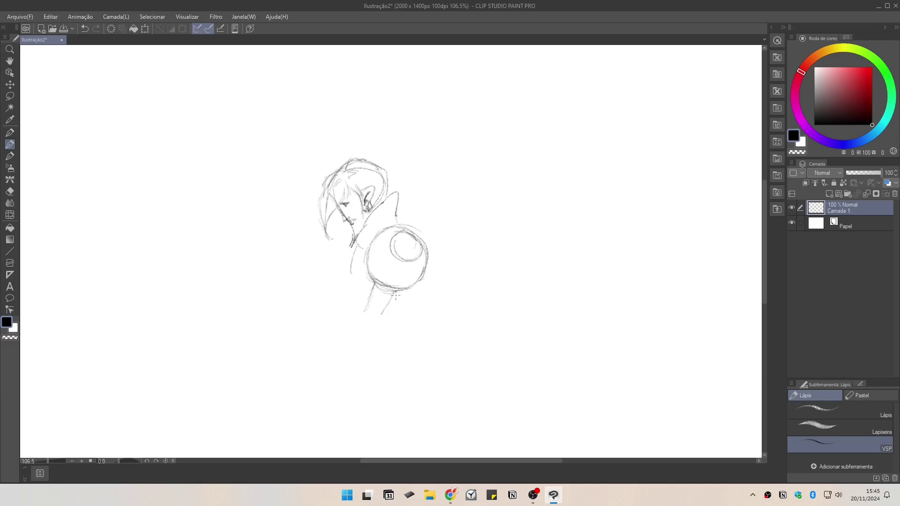
Step: Sketch the figure's near arm and hand and its lower legs with feet, undoing unwanted strokes
drag(395, 295, 375, 324)
mouse_move(349, 361)
mouse_down()
mouse_move(367, 334)
mouse_move(329, 375)
mouse_up()
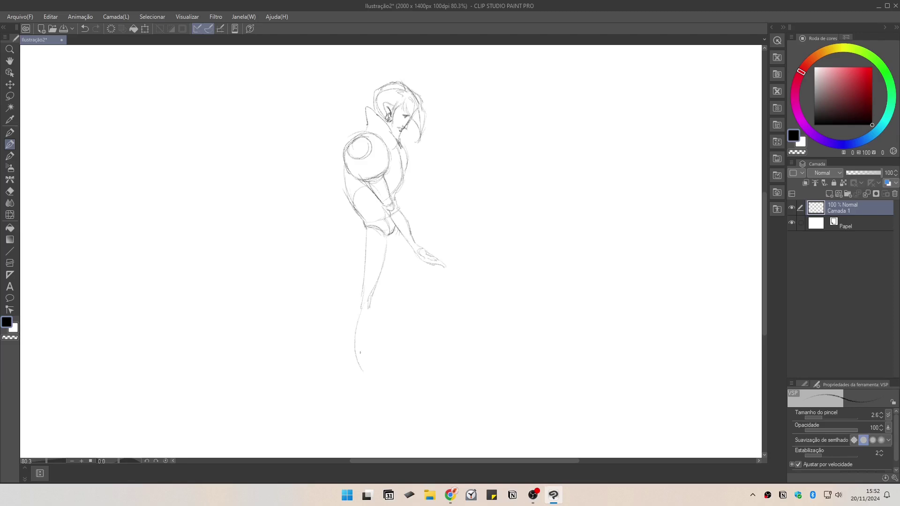
drag(368, 321, 363, 373)
key(ctrl+z)
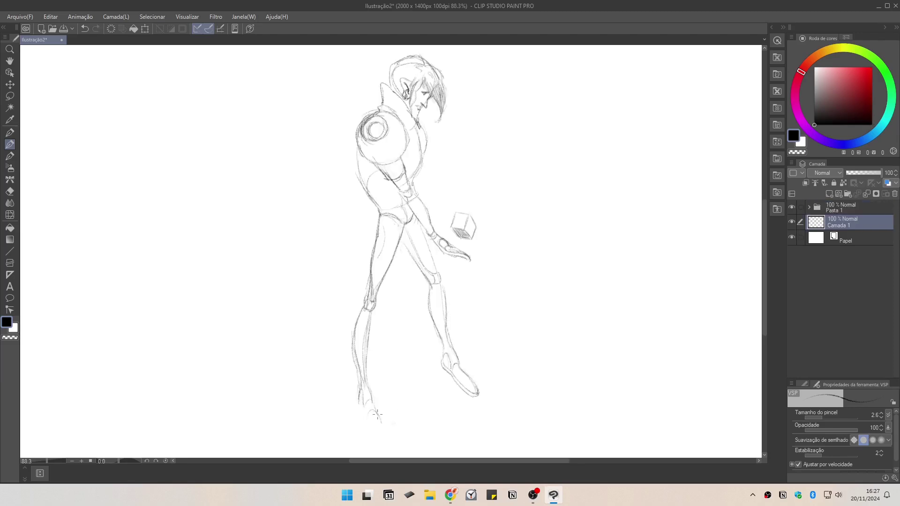
drag(363, 405, 380, 433)
key(ctrl+z)
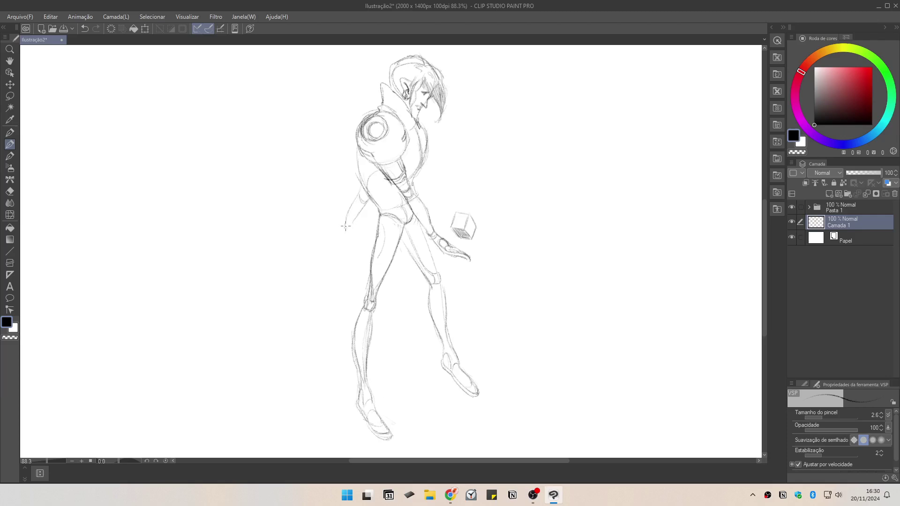
Step: Sketch the figure's rear arm and hand behind the hips, with a bracelet around the wrist
drag(354, 224, 328, 258)
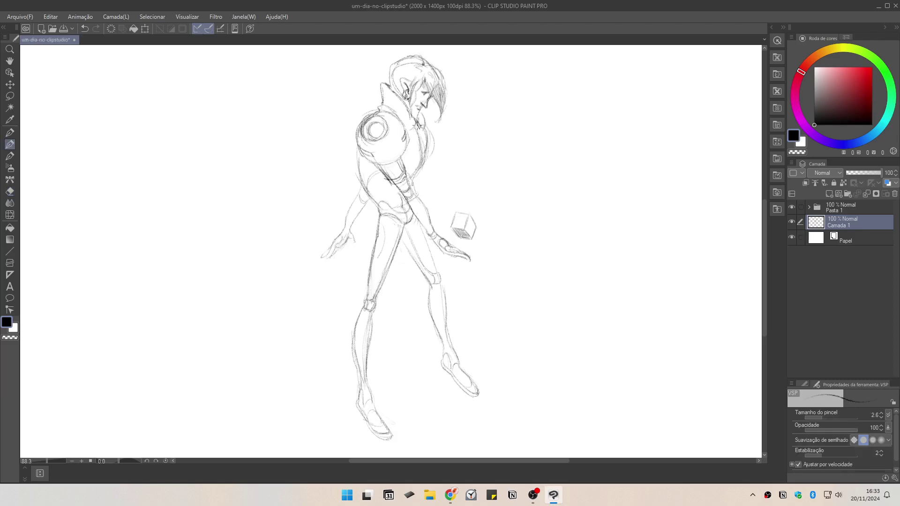
drag(422, 146, 432, 178)
key(ctrl+z)
drag(344, 223, 355, 234)
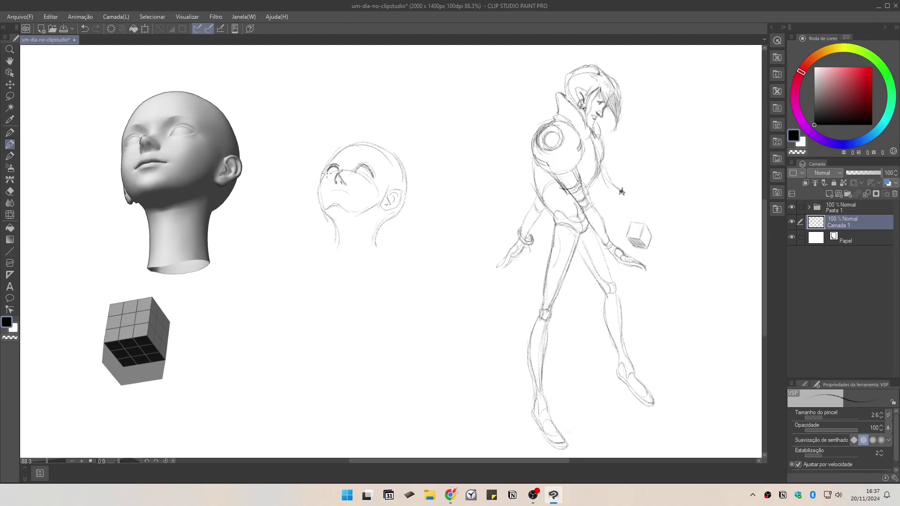
Step: Sketch the eyes and the hairline on the second character's upturned head beside the 3D head reference
drag(362, 166, 370, 174)
key(ctrl+z)
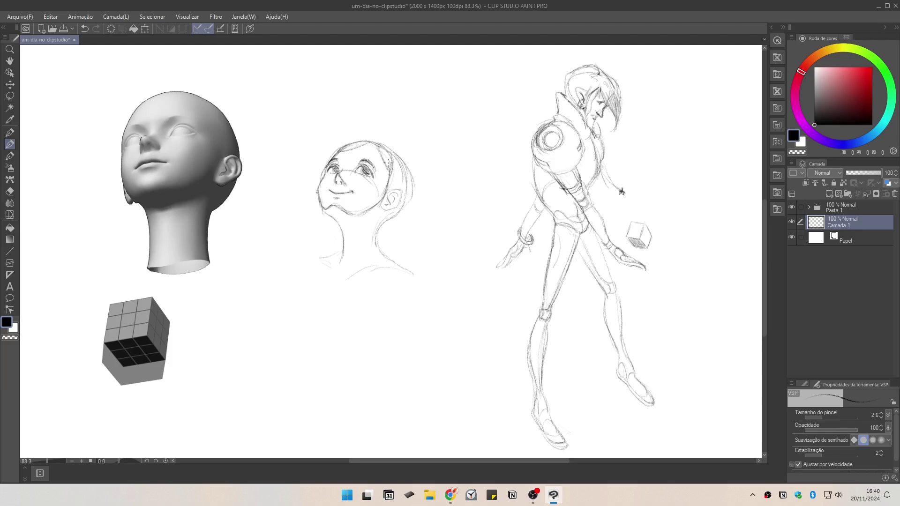
mouse_move(381, 148)
mouse_down()
mouse_move(392, 169)
mouse_move(385, 156)
mouse_up()
key(ctrl+z)
drag(382, 149, 390, 171)
drag(379, 148, 390, 167)
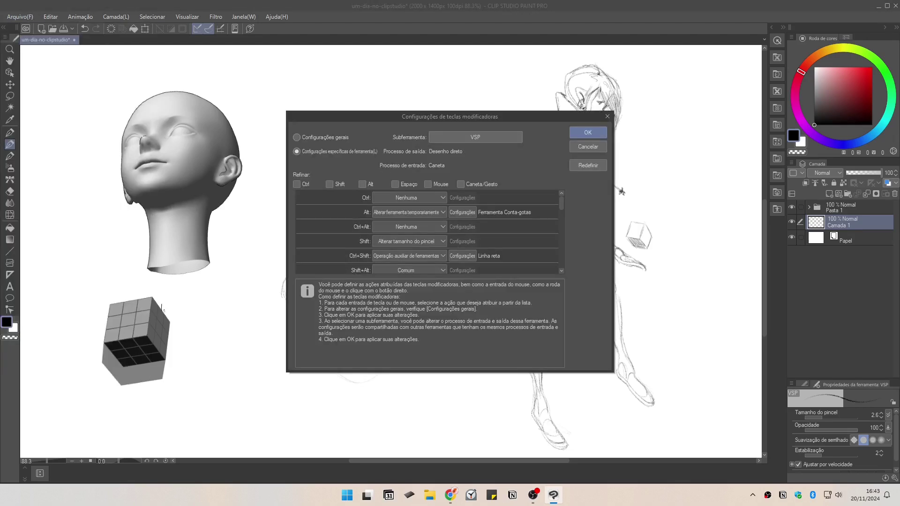
Step: Change a key's action in the tool-specific modifier key settings for the VSP pencil
mouse_move(561, 200)
mouse_down()
mouse_move(556, 264)
mouse_move(559, 200)
mouse_up()
click(409, 243)
click(406, 254)
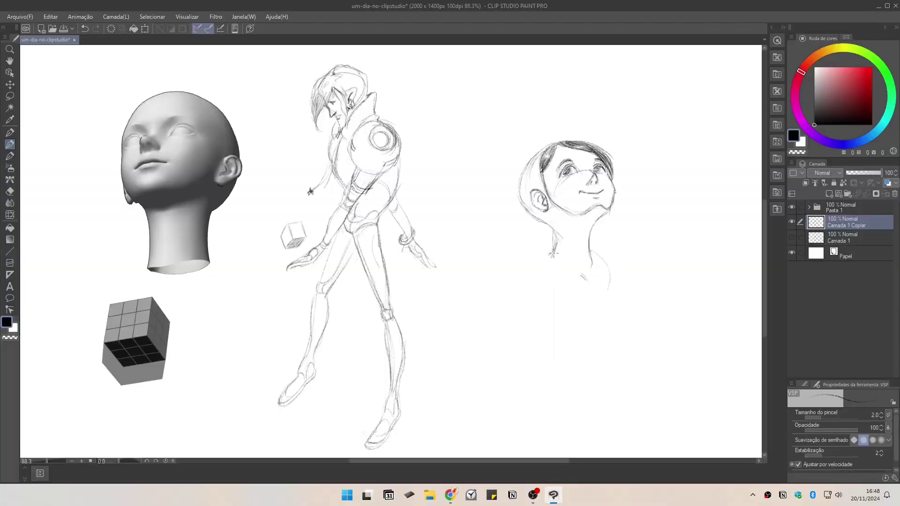
Step: Sketch the second character's shoulders, upper arm and chest below the neck, erasing and undoing misplaced lines
drag(532, 274, 522, 318)
key(ctrl+z)
drag(609, 271, 599, 322)
key(ctrl+z)
mouse_move(535, 288)
mouse_down()
mouse_move(553, 298)
mouse_move(538, 294)
mouse_move(547, 307)
mouse_up()
key(e)
drag(547, 308, 541, 349)
drag(520, 352, 520, 300)
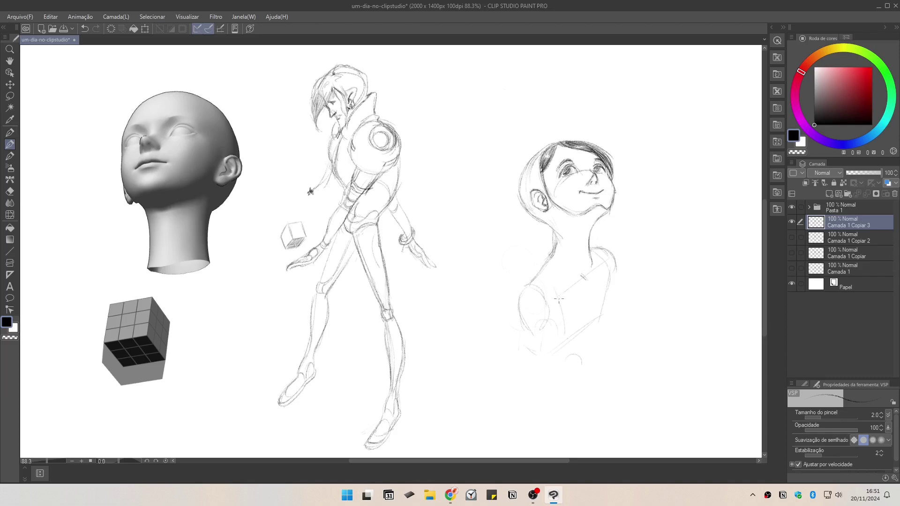
drag(559, 299, 562, 283)
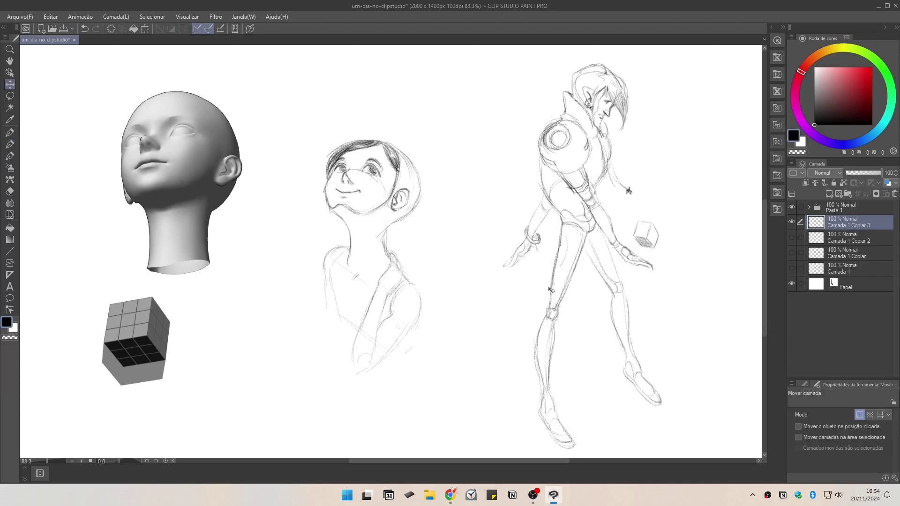
Step: Sketch the second character's boxy hips and the side of the torso below the bent arm
key(e)
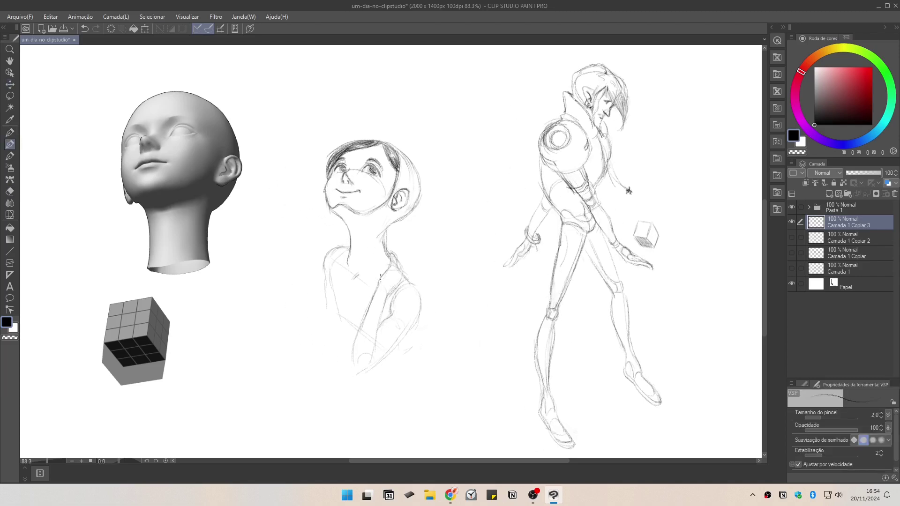
key(p)
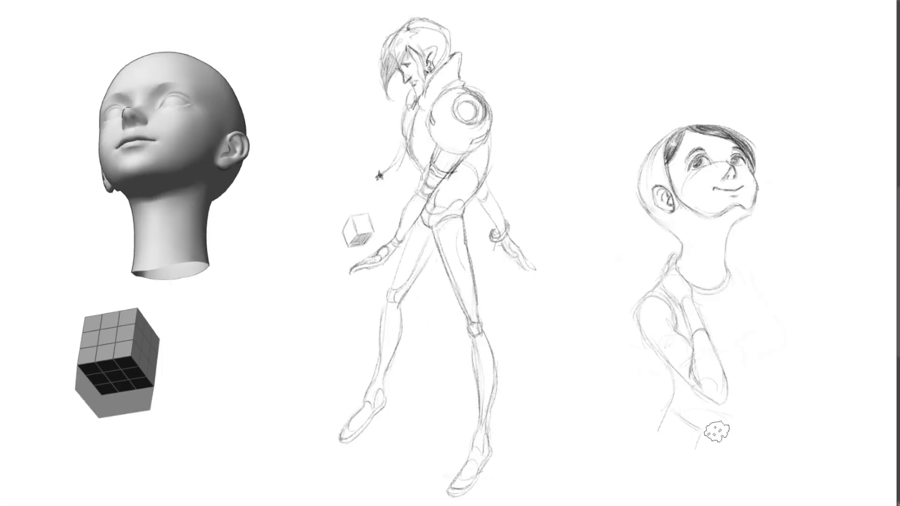
drag(659, 431, 690, 454)
drag(743, 319, 734, 397)
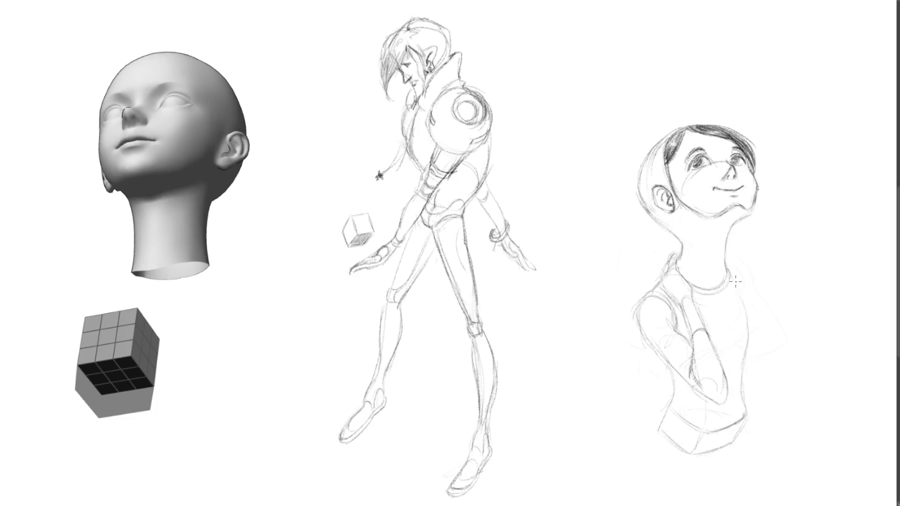
Step: Flip the sketch horizontally and draw the second character's chest contour and hanging far arm
key(m)
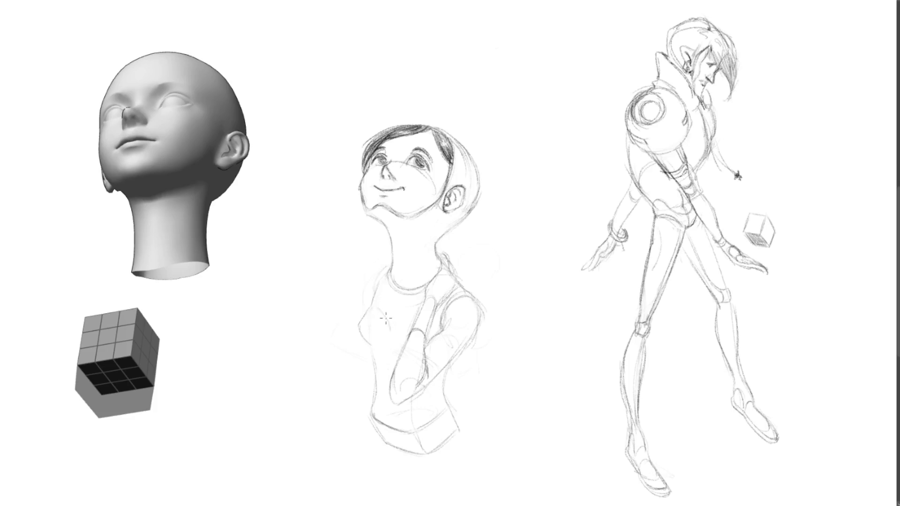
drag(396, 333, 408, 322)
drag(371, 349, 378, 379)
drag(377, 347, 370, 473)
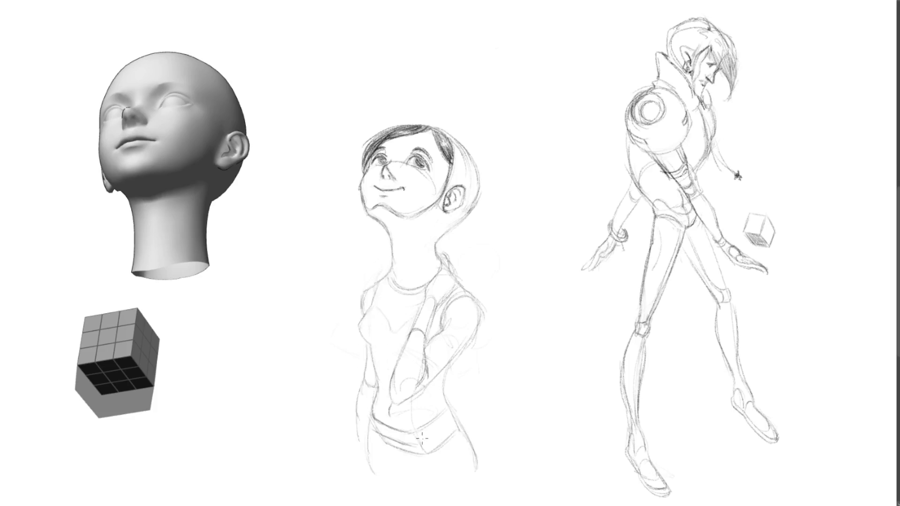
Step: Sketch the second character's belt with buckle and the upper part of the trousers around the hips and thighs
mouse_move(417, 445)
mouse_down()
mouse_move(448, 406)
mouse_move(408, 426)
mouse_move(446, 397)
mouse_up()
drag(370, 415, 375, 428)
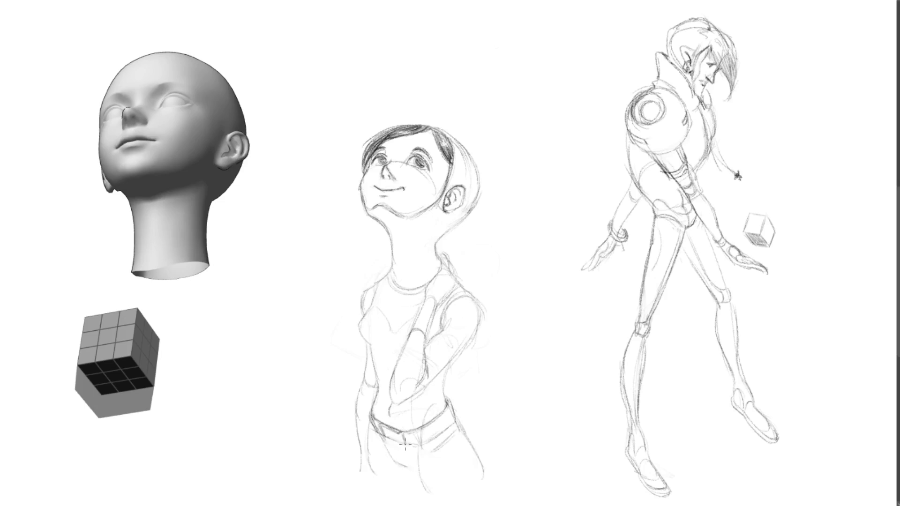
mouse_move(397, 442)
mouse_down()
mouse_move(387, 433)
mouse_move(401, 429)
mouse_move(374, 467)
mouse_move(416, 471)
mouse_move(437, 499)
mouse_up()
drag(474, 447, 494, 500)
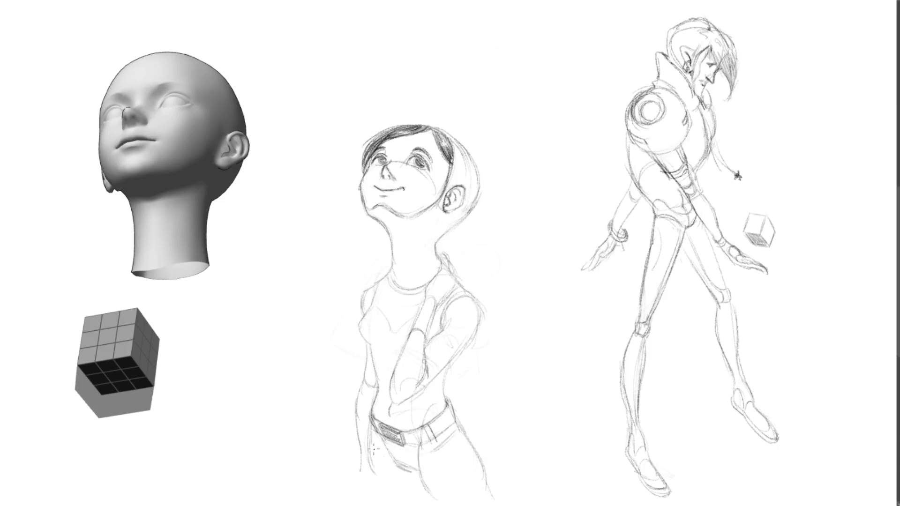
mouse_move(368, 441)
mouse_down()
mouse_move(370, 502)
mouse_move(378, 460)
mouse_up()
Step: Delete the H shortcut of the Mão tool under Mover in the shortcut settings
click(20, 18)
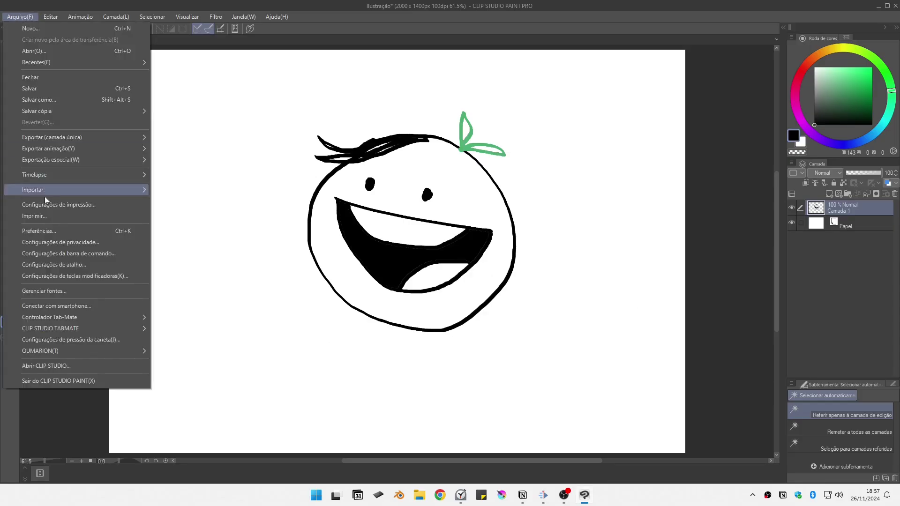
click(74, 265)
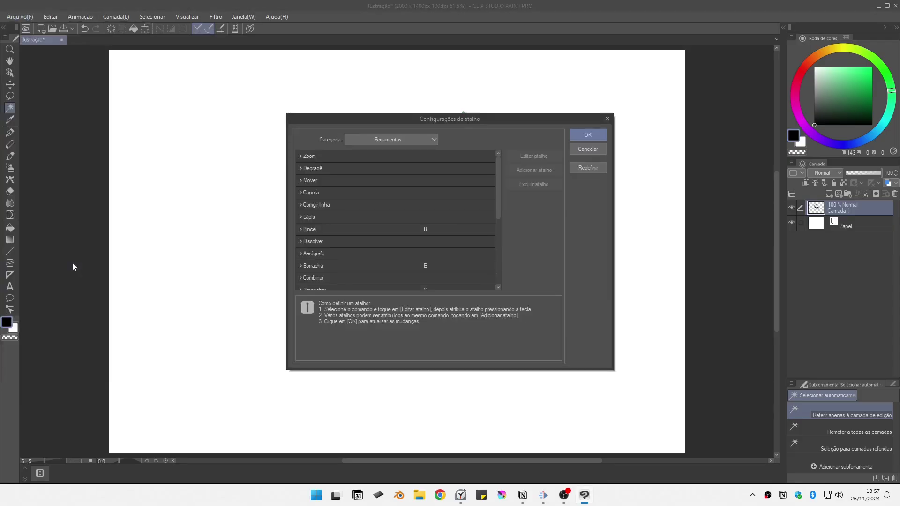
drag(498, 165, 486, 247)
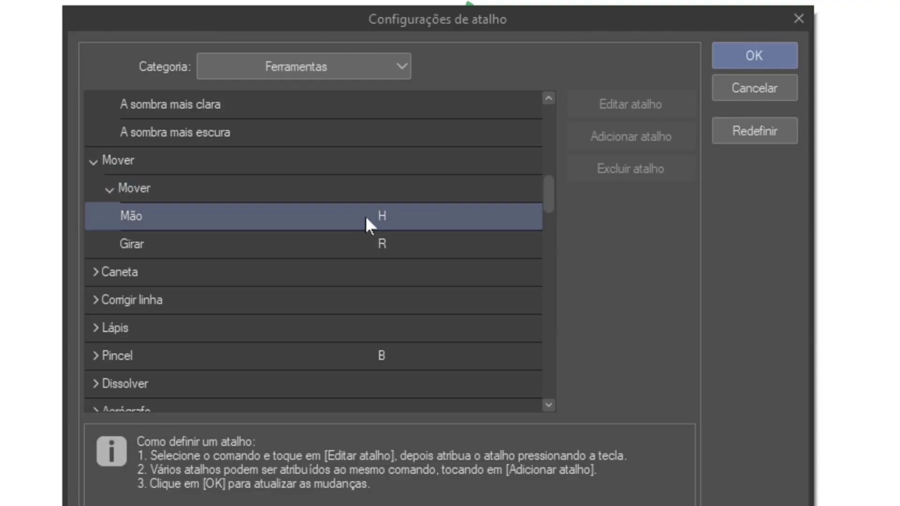
click(428, 204)
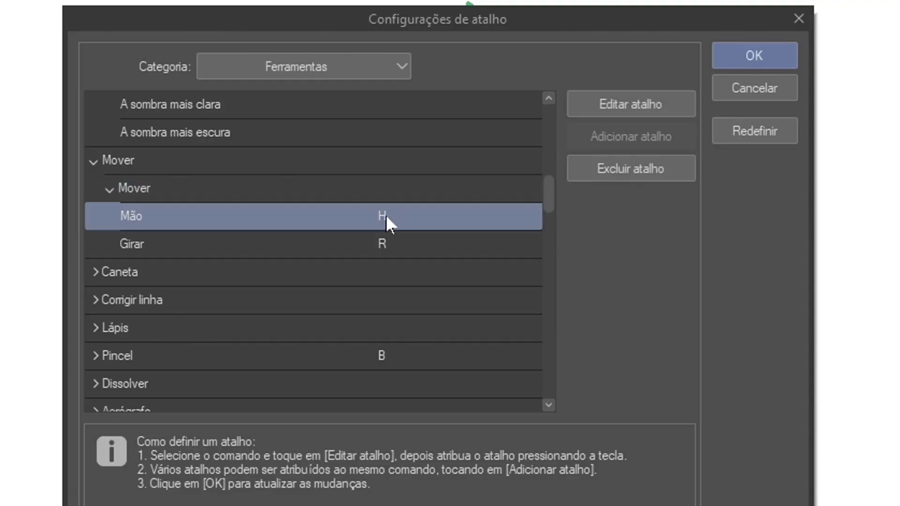
click(612, 167)
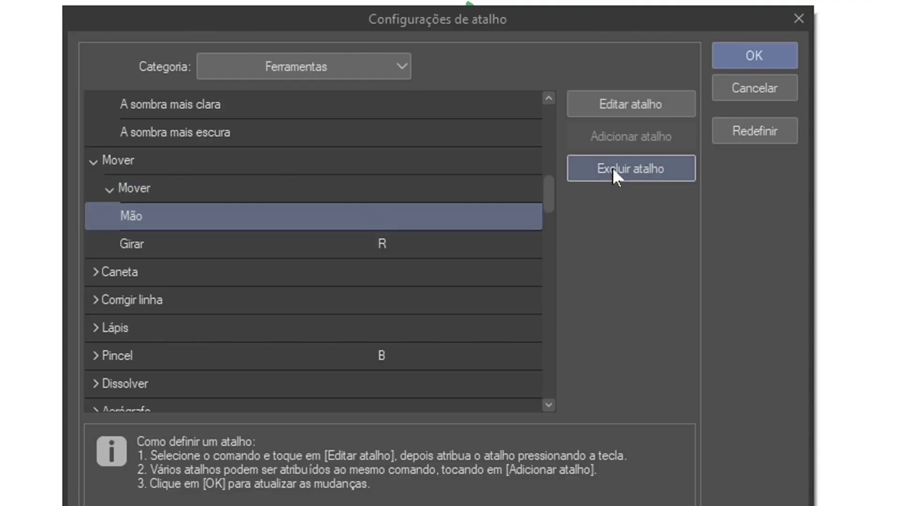
Step: Delete the A shortcut of the Caneta group in the tool shortcut list
click(95, 272)
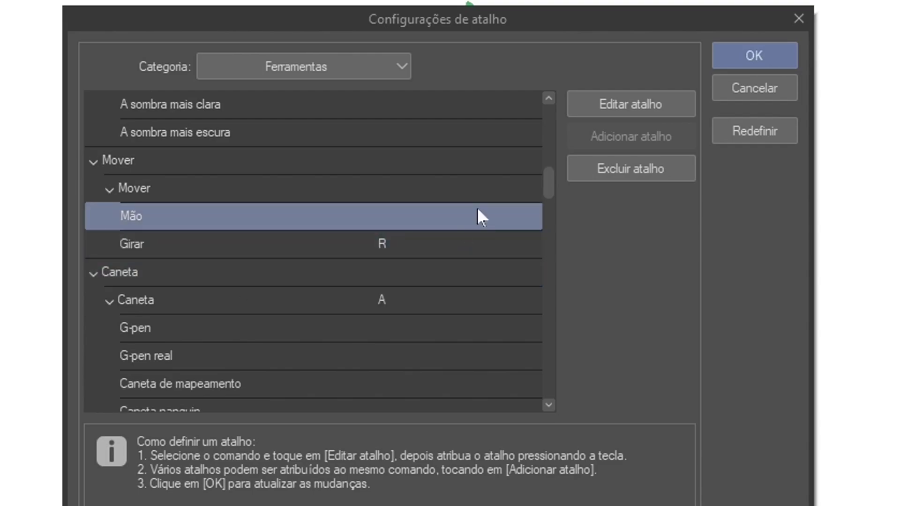
drag(546, 185, 537, 205)
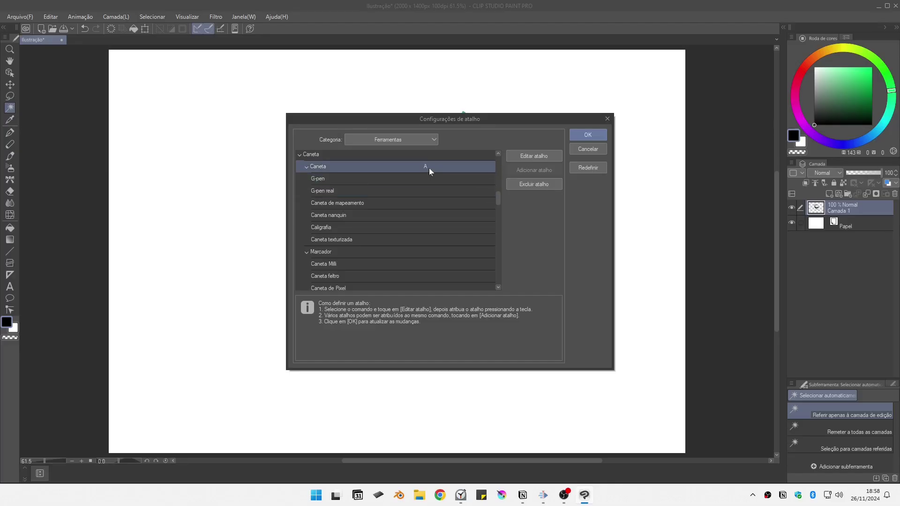
click(523, 185)
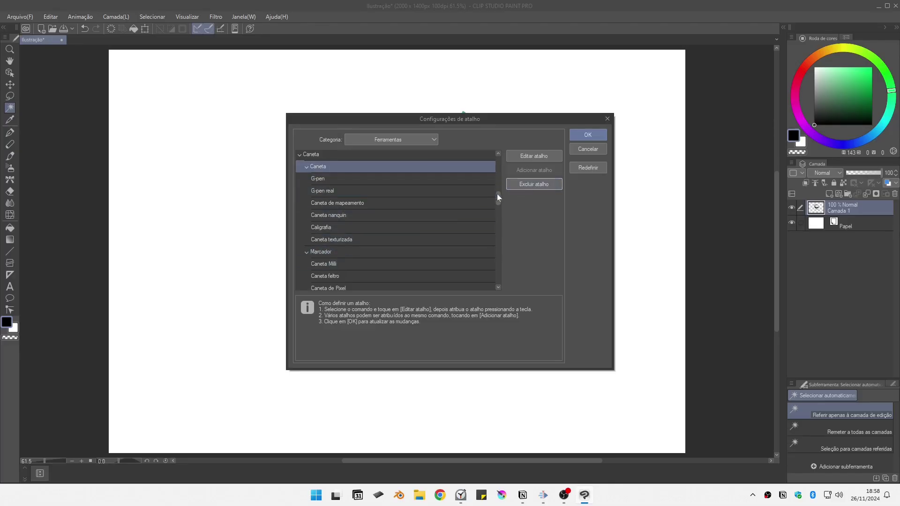
Step: Open the tool-specific modifier key settings for the Caneta pincel sub tool of the Pincel tool
drag(497, 193, 499, 204)
click(20, 16)
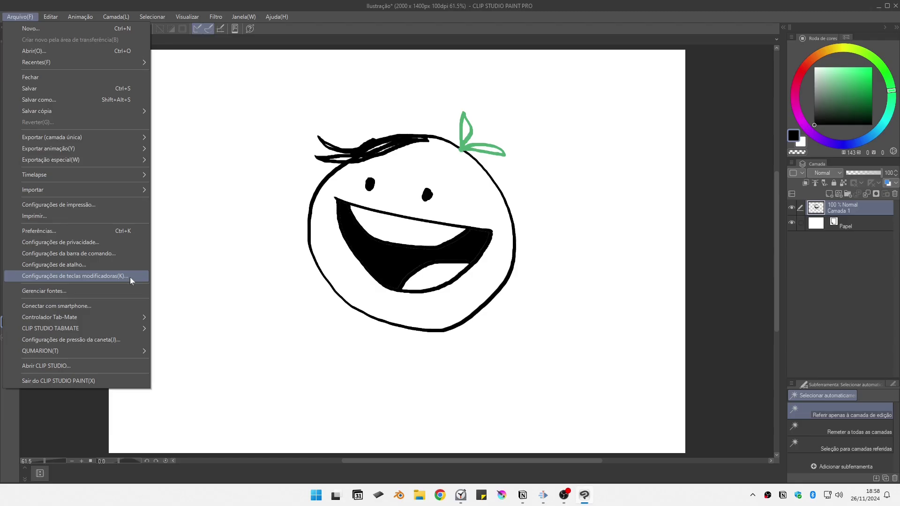
click(359, 456)
mouse_move(562, 196)
mouse_down()
mouse_move(548, 258)
mouse_move(548, 195)
mouse_up()
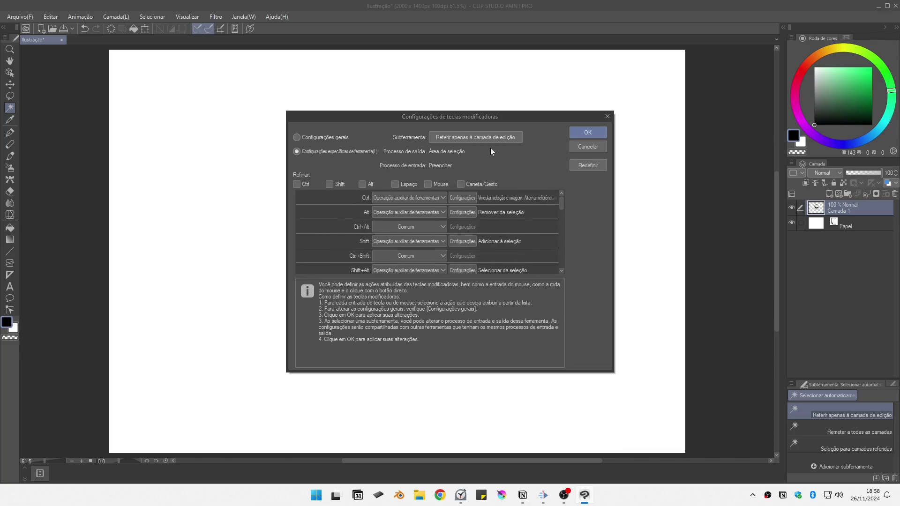
click(469, 137)
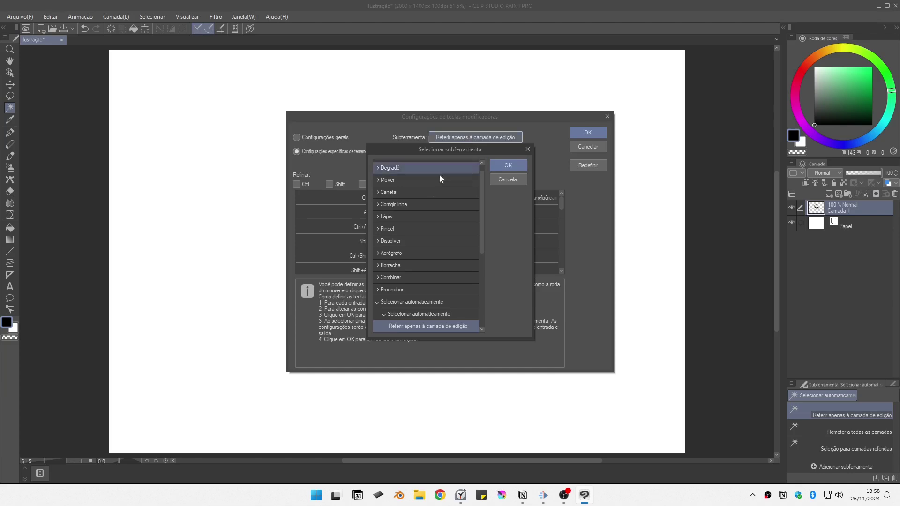
click(391, 229)
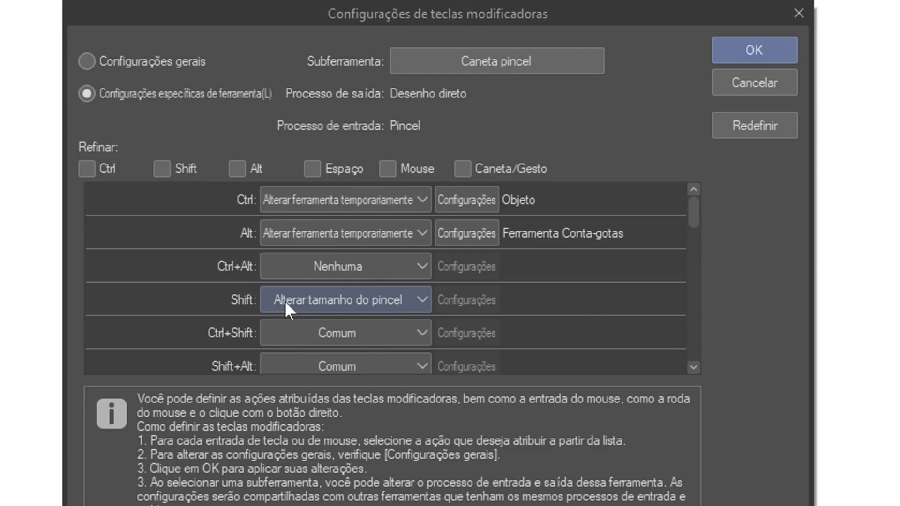
Step: Assign Alterar tamanho do pincel to the Shift modifier, confirm the settings and try resizing the brush on the canvas
click(285, 301)
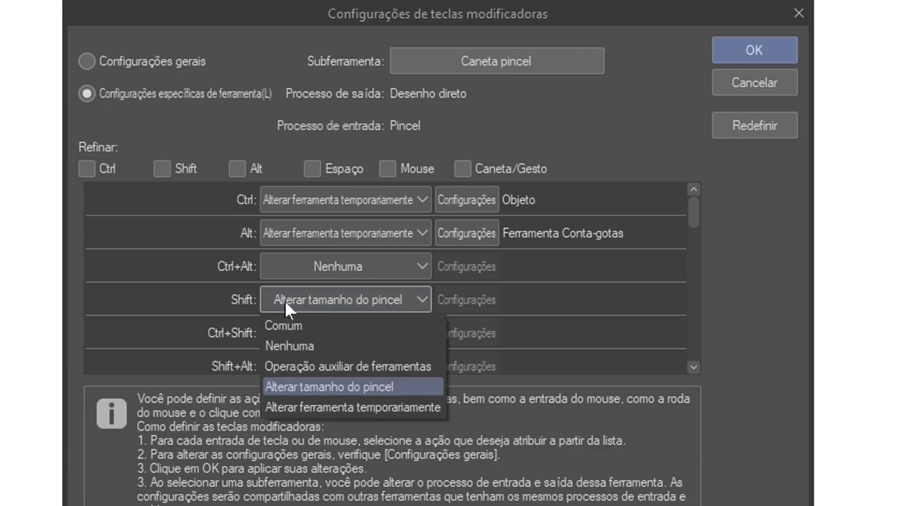
click(331, 389)
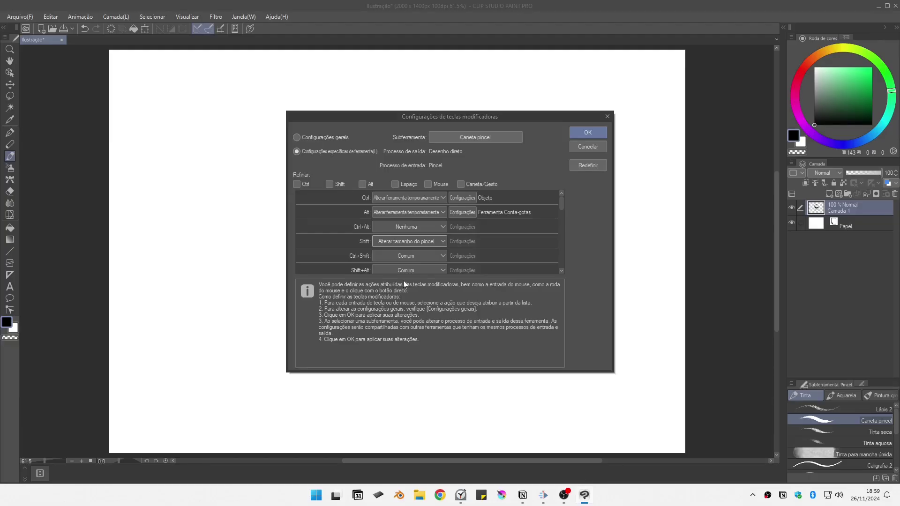
key(Return)
mouse_move(539, 217)
shift+mouse_down()
mouse_move(603, 206)
mouse_move(590, 205)
mouse_move(596, 214)
shift+mouse_up()
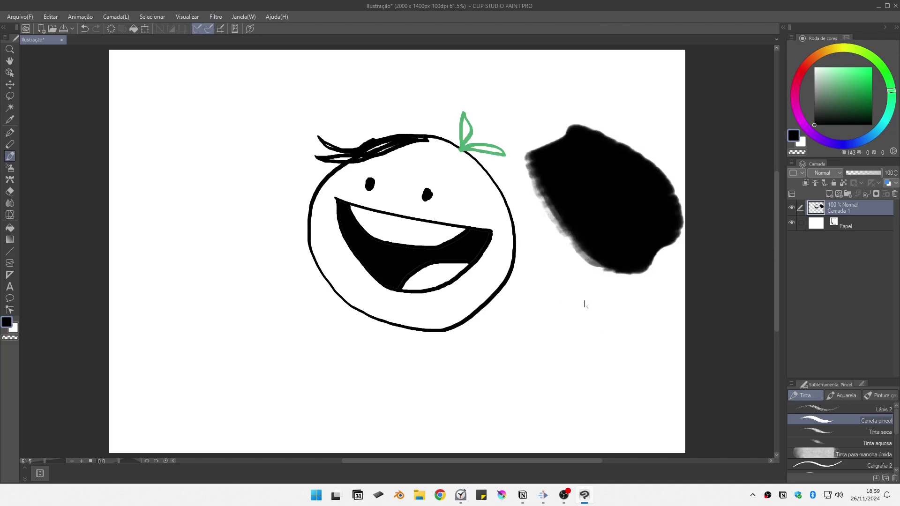
mouse_move(584, 303)
shift+mouse_down()
mouse_move(528, 317)
mouse_move(547, 331)
mouse_move(586, 326)
shift+mouse_up()
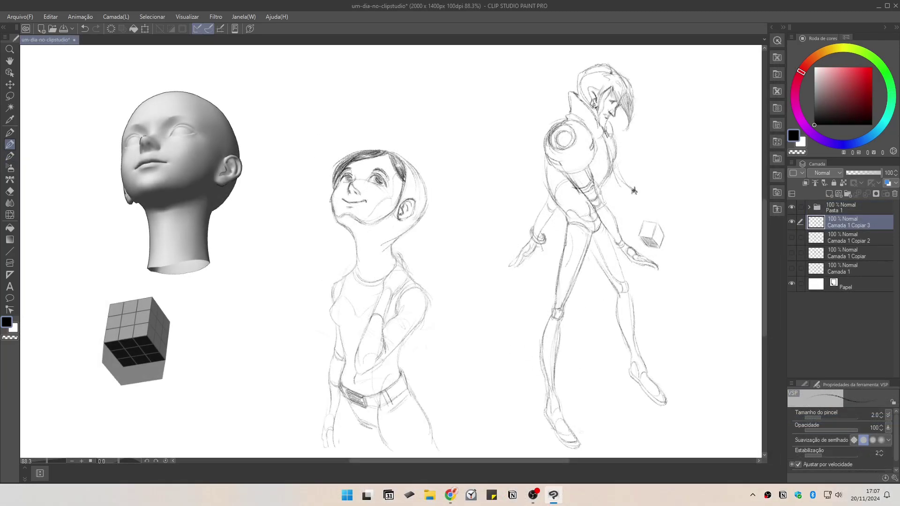
Step: Lasso the second character's head, scale it down slightly, reposition it on the neck and deselect
key(m)
mouse_move(355, 110)
mouse_down()
mouse_move(393, 255)
mouse_move(362, 101)
mouse_up()
key(ctrl+t)
mouse_move(456, 100)
mouse_down()
mouse_move(424, 107)
mouse_move(435, 101)
mouse_move(426, 95)
mouse_move(418, 106)
mouse_up()
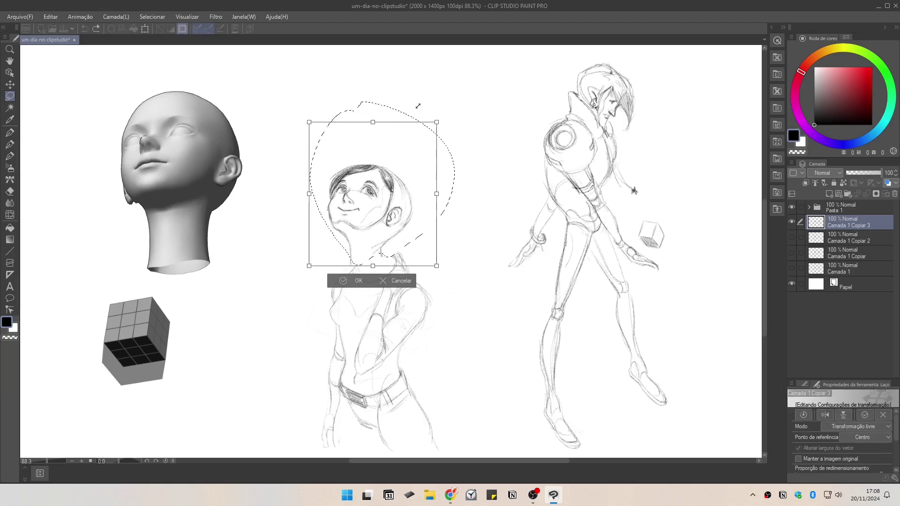
drag(392, 161, 400, 165)
key(Return)
key(ctrl+d)
Step: Try pencil strokes for the second character's hanging hand and thigh, undoing each one
key(e)
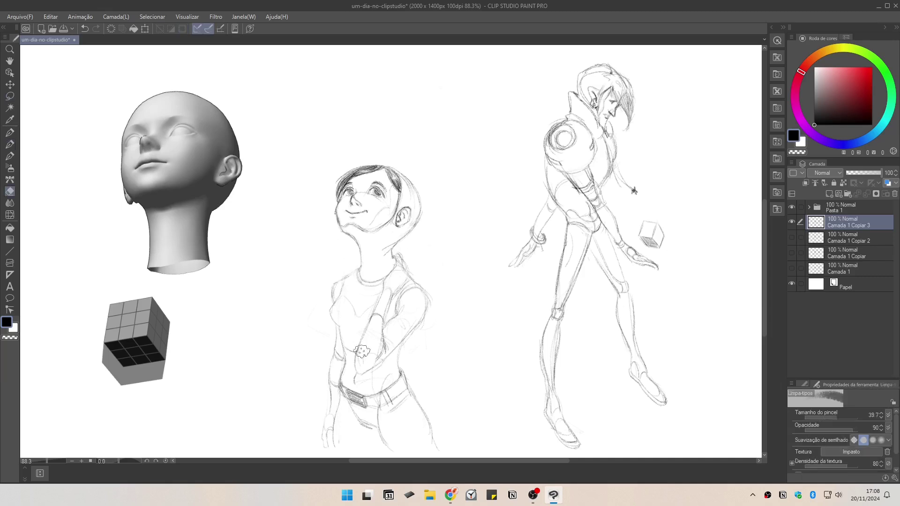
key(p)
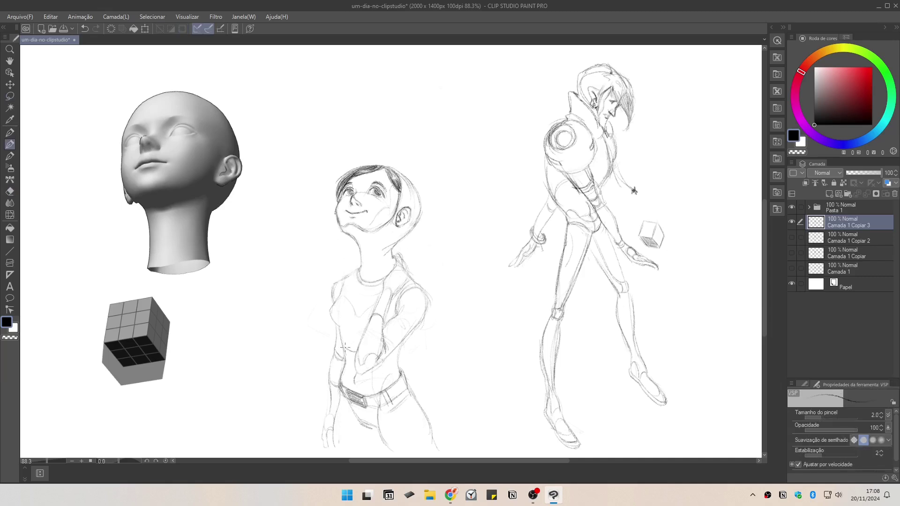
drag(340, 402, 335, 438)
key(ctrl+z)
drag(378, 408, 384, 441)
key(ctrl+z)
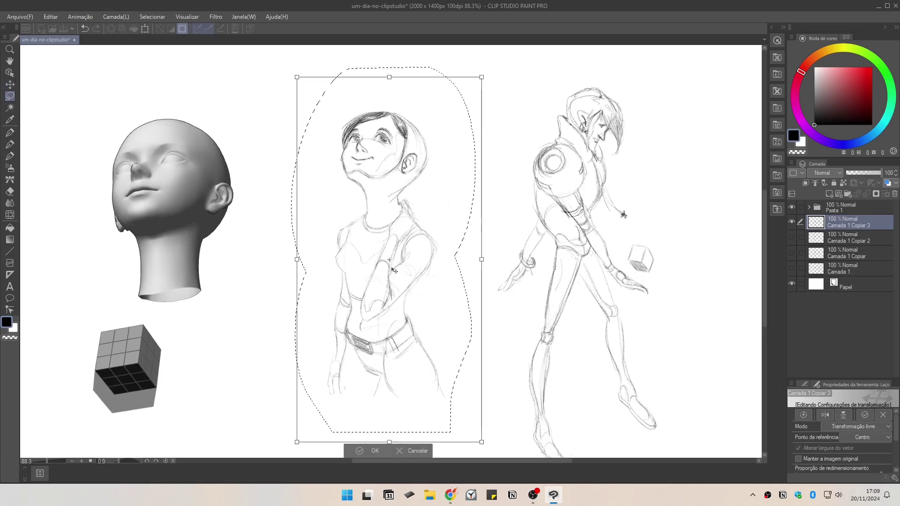
Step: Move the selected second character up slightly, apply the transformation and deselect
drag(387, 378, 387, 373)
key(Return)
key(ctrl+d)
Step: Undo the last strokes and extend the second character's thigh lines below the hips in pencil
key(p)
key(e)
key(ctrl+z)
key(ctrl+z)
key(ctrl+z)
key(ctrl+z)
key(ctrl+z)
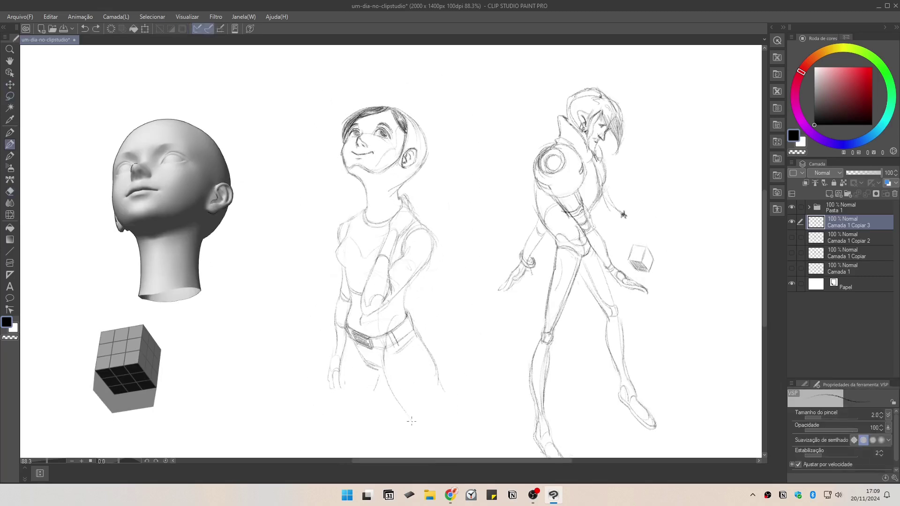
key(p)
drag(381, 375, 357, 434)
drag(339, 389, 337, 430)
drag(377, 315, 370, 325)
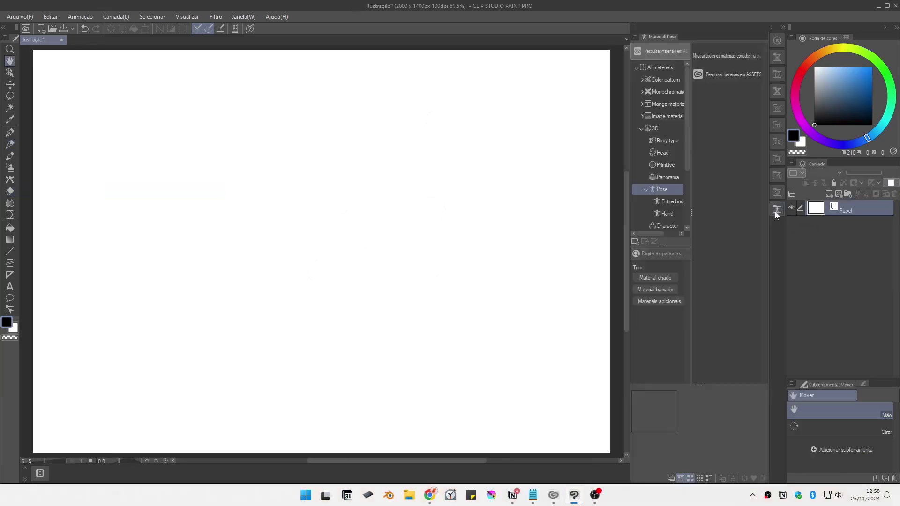
Step: Place the cube from the 3D Primitive materials on the canvas and rotate the camera to a three-quarter view from above
click(665, 166)
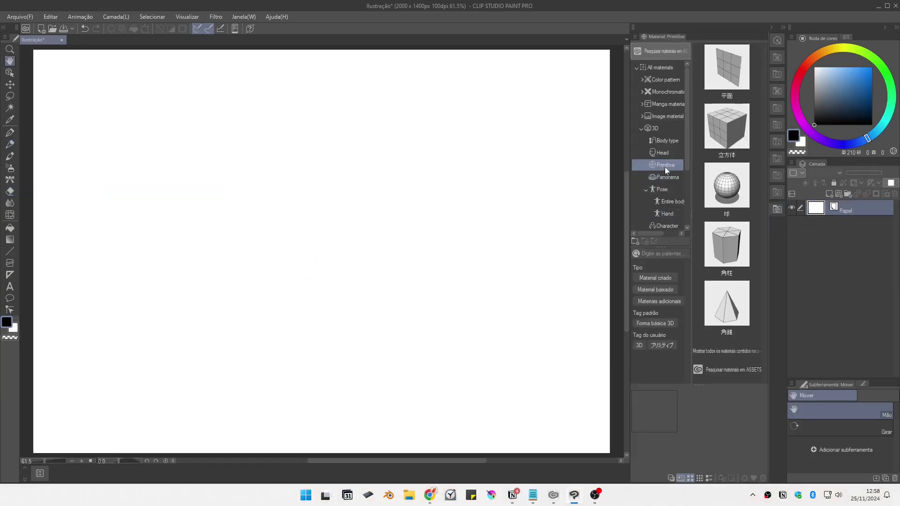
click(709, 146)
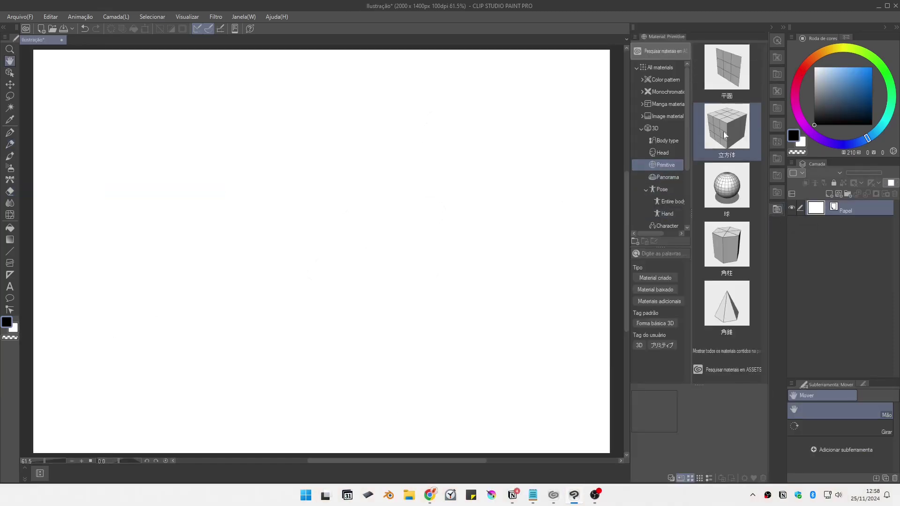
drag(724, 132, 296, 197)
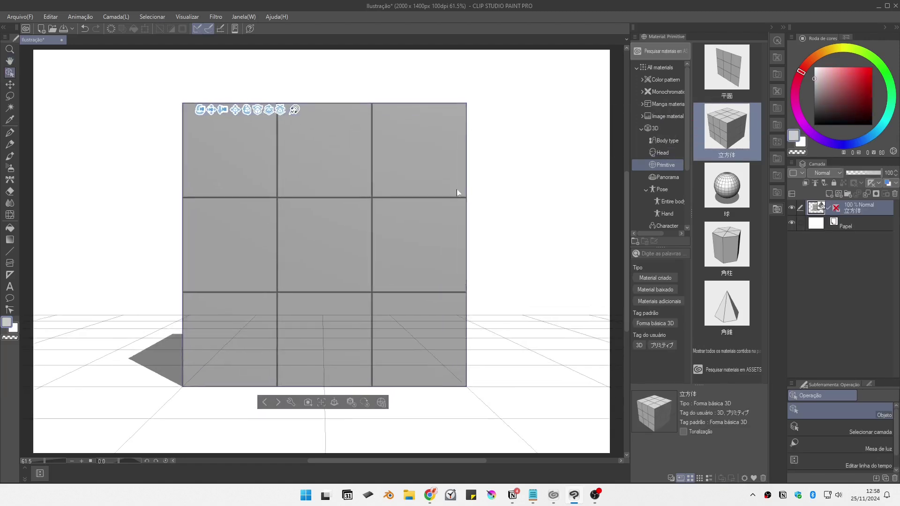
drag(457, 189, 453, 260)
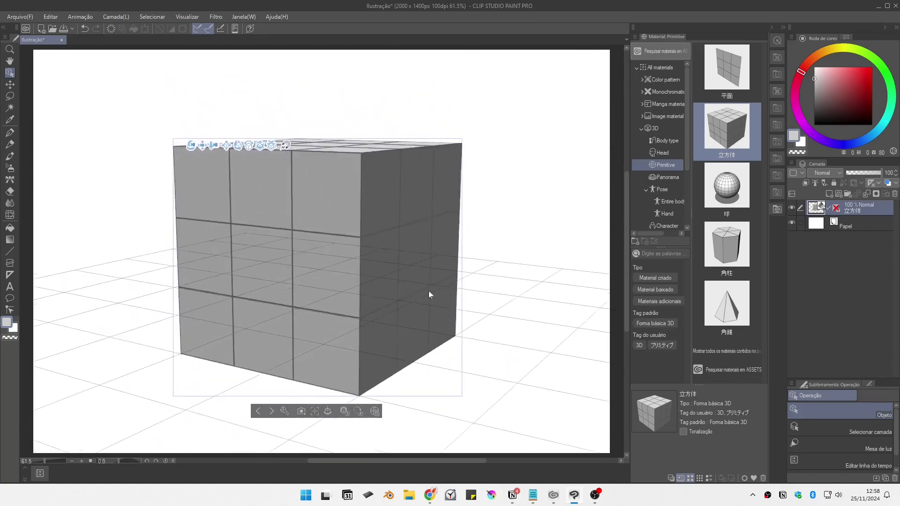
drag(429, 291, 445, 298)
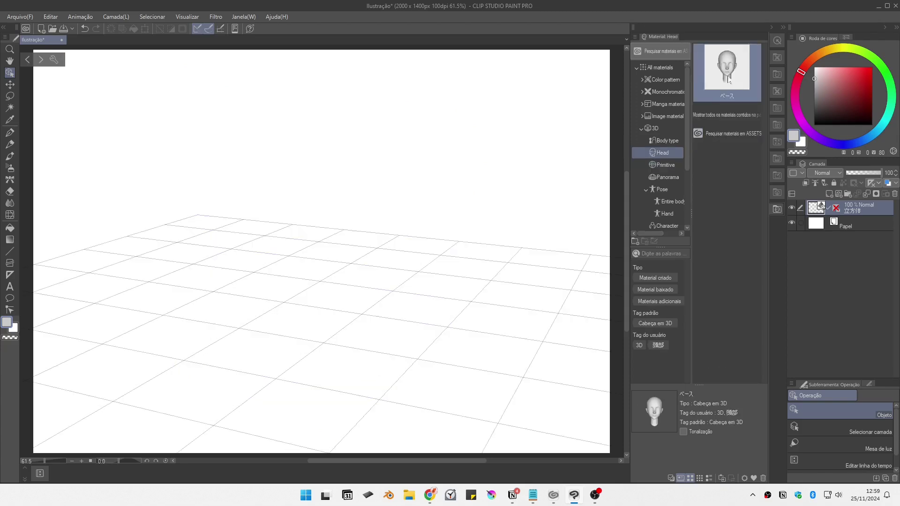
Step: Place the ベース head from the 3D Head materials on the canvas
drag(729, 81, 366, 237)
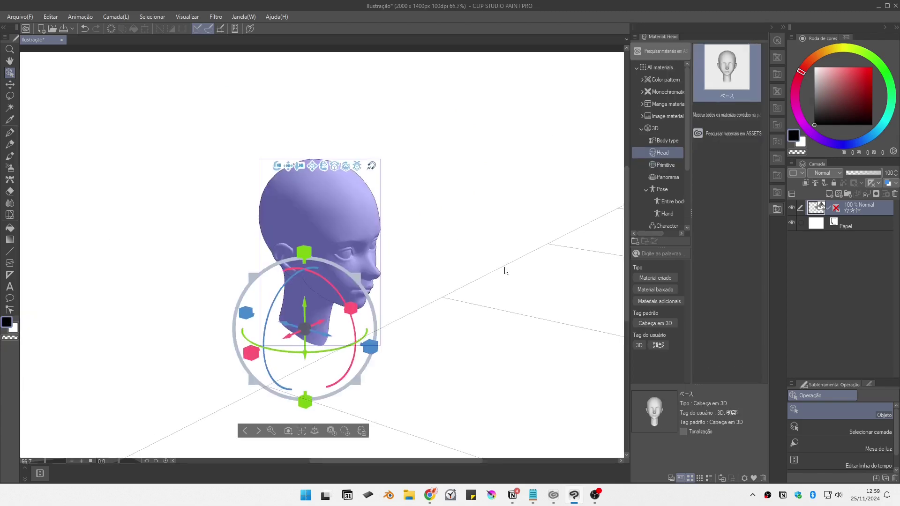
drag(505, 269, 202, 250)
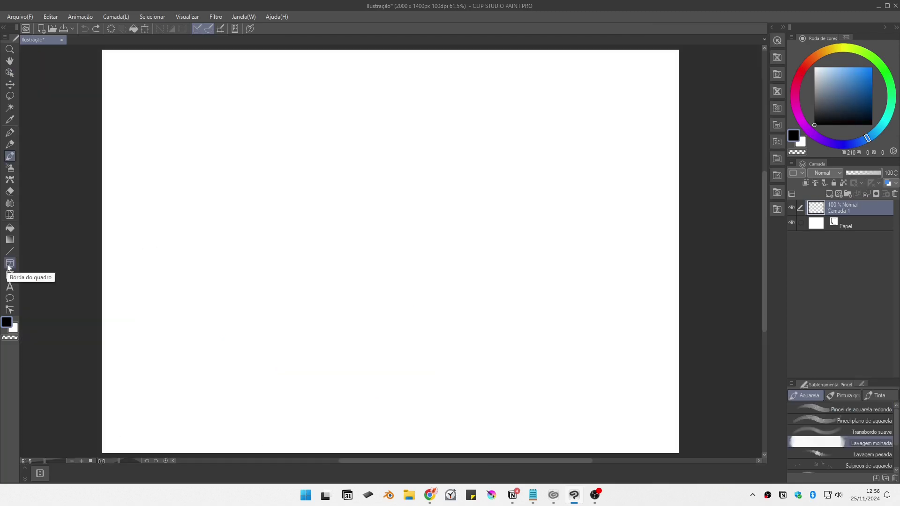
Step: Draw a tall rectangular comic frame and a wider frame beside it with the frame border tool
click(9, 266)
drag(198, 132, 346, 394)
drag(375, 180, 600, 359)
Step: Divide the tall frame with a diagonal and a horizontal cut, and the wide frame with a vertical cut
drag(175, 258, 356, 167)
drag(183, 321, 294, 326)
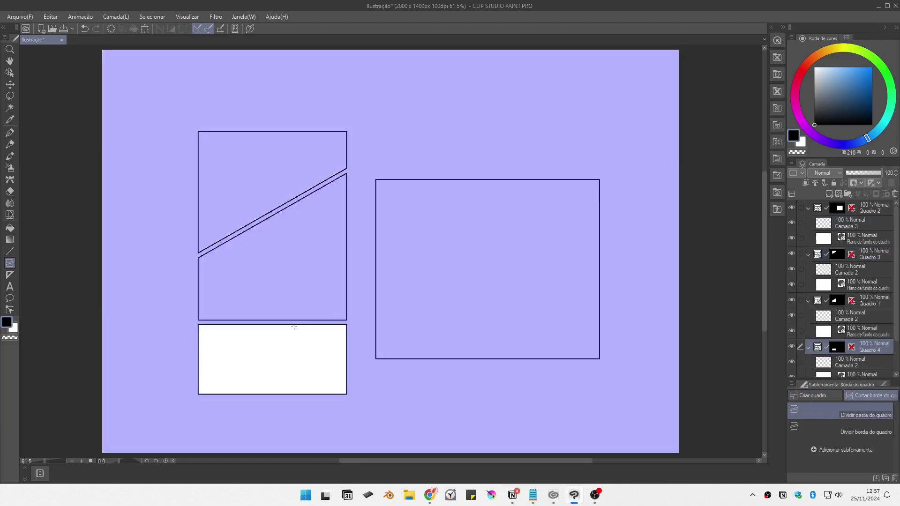
drag(482, 166, 483, 338)
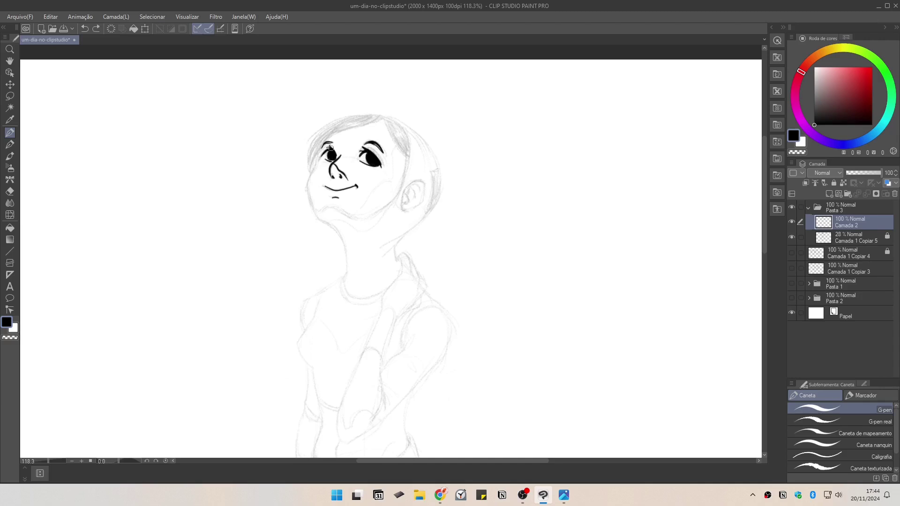
Step: Undo the last ink stroke and ink the second character's hairline edge, cheek contour and chin with the G-pen
key(ctrl+z)
drag(407, 158, 359, 218)
drag(313, 211, 330, 210)
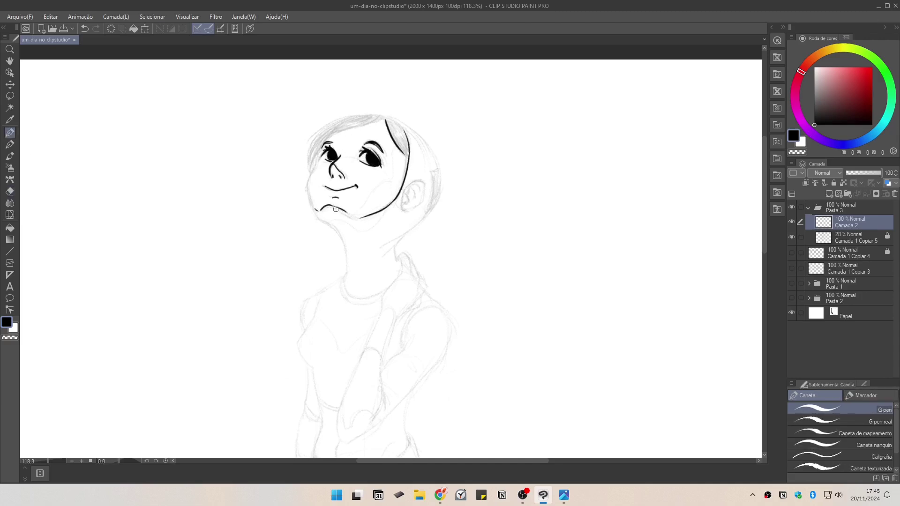
Step: Ink the fingers on the neck, the raised forearm, and the near shoulder and upper arm down to the elbow
drag(368, 263, 377, 271)
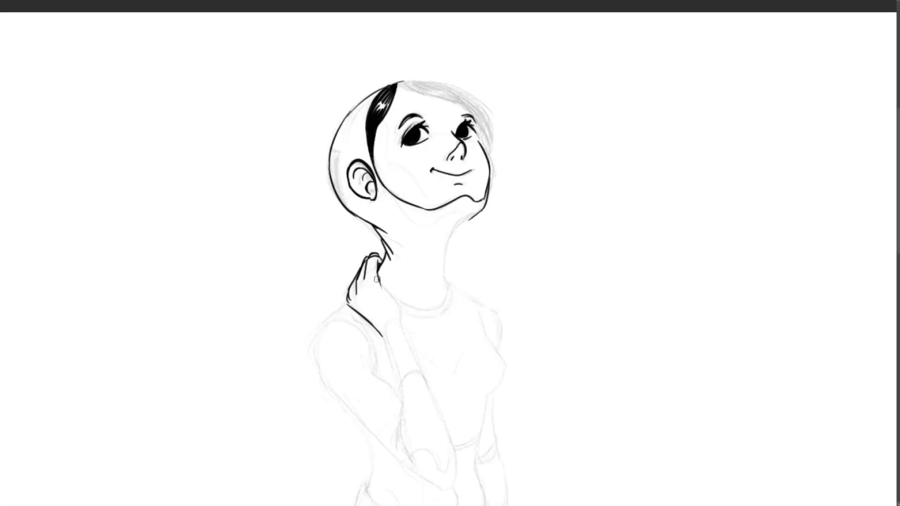
drag(377, 279, 456, 482)
drag(453, 467, 430, 414)
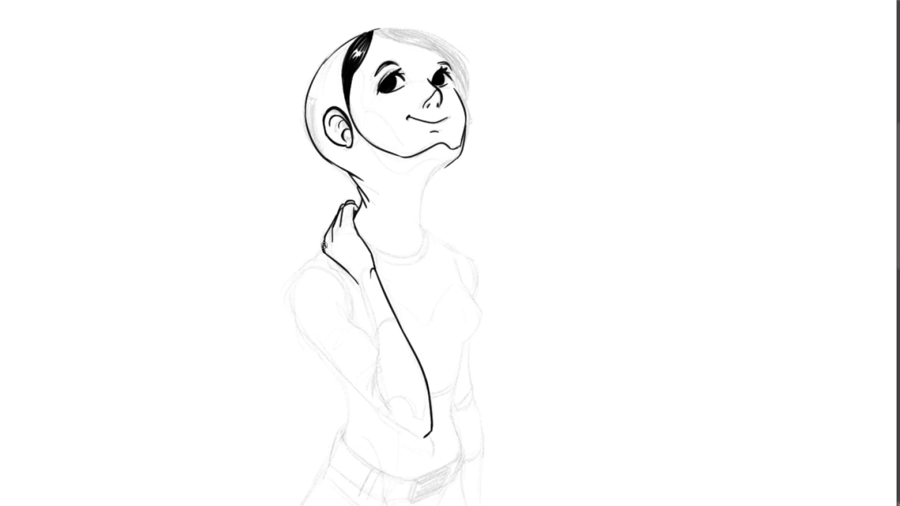
drag(287, 256, 315, 350)
mouse_move(290, 293)
mouse_down()
mouse_move(355, 388)
mouse_move(426, 439)
mouse_up()
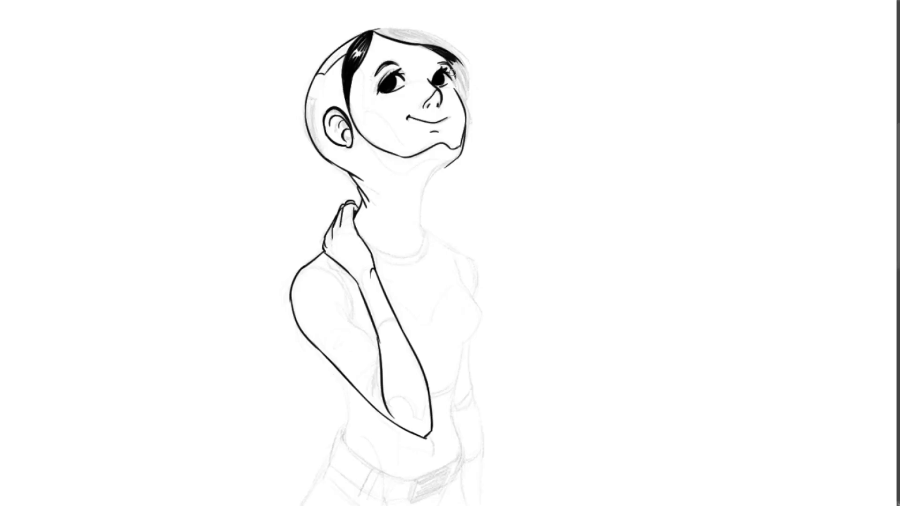
Step: Ink the near armhole edge, the far shoulder and the far upper arm down to the cuff at its elbow
drag(337, 276, 353, 321)
drag(349, 322, 338, 307)
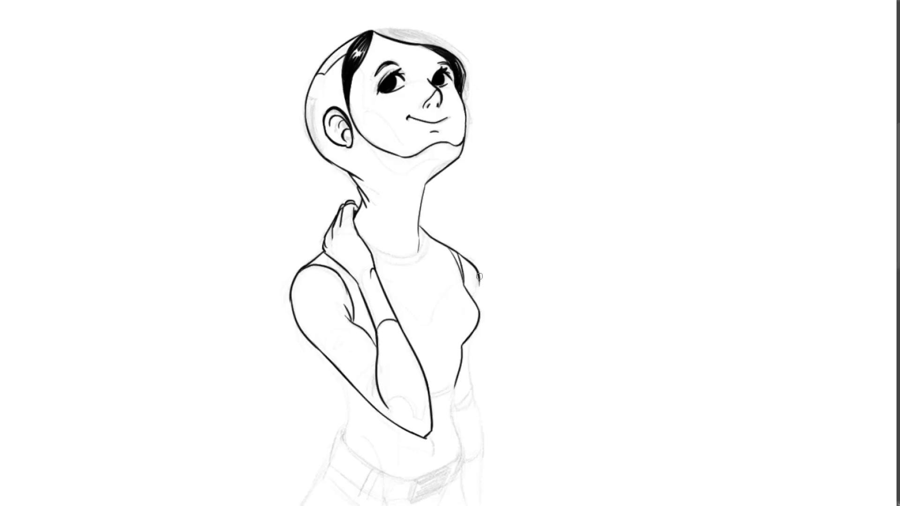
drag(479, 276, 476, 301)
drag(466, 339, 472, 389)
drag(468, 396, 461, 405)
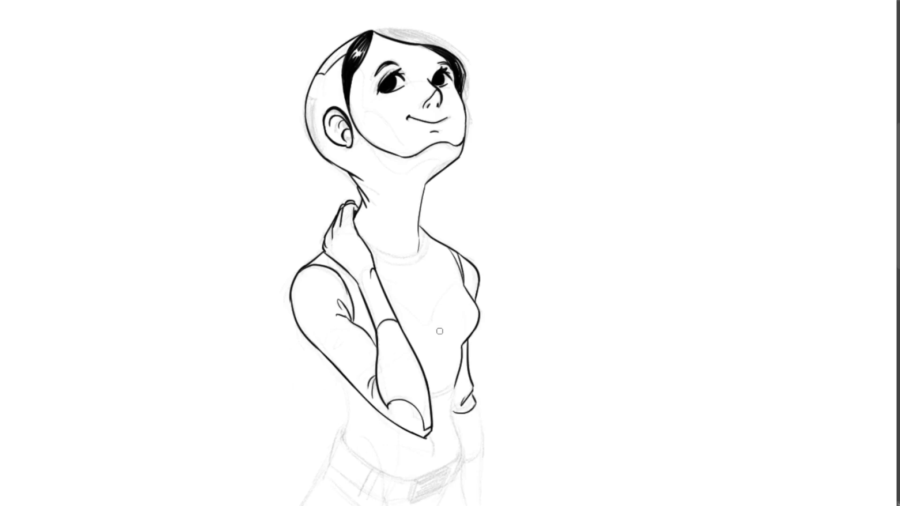
Step: Ink both sides of the waist, the abdomen crease and the navel line
drag(345, 281, 367, 327)
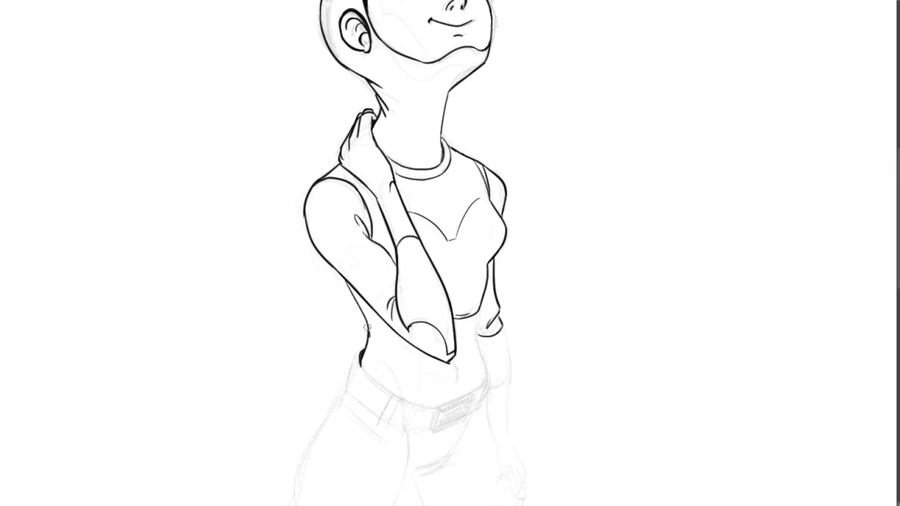
drag(379, 363, 399, 389)
drag(454, 363, 458, 382)
drag(487, 384, 478, 335)
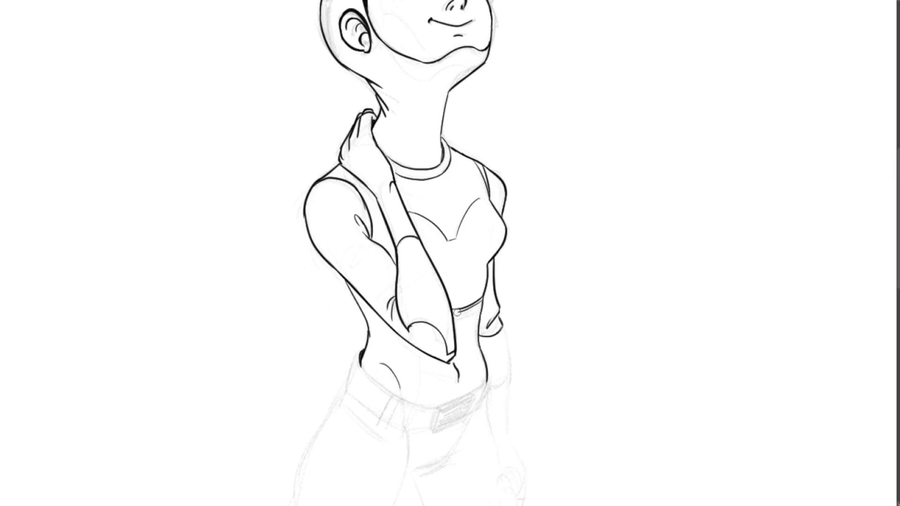
Step: Ink the belt's upper and side edges around the hips and outline its buckle
drag(359, 352, 410, 402)
drag(362, 347, 348, 389)
drag(474, 390, 436, 408)
drag(441, 401, 429, 433)
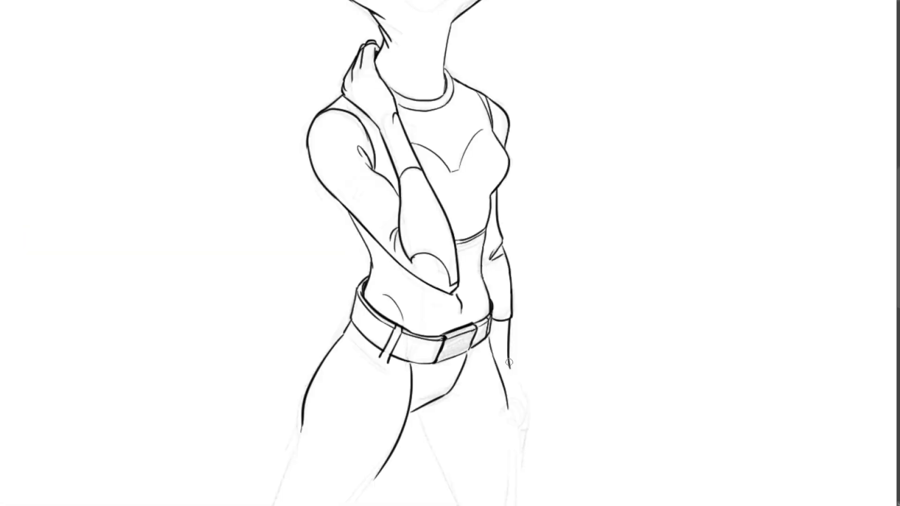
Step: Ink the hanging far forearm to the wrist and the contours of both thighs with the crotch shading
drag(509, 363, 524, 406)
drag(520, 403, 544, 315)
drag(325, 341, 295, 429)
drag(412, 368, 361, 445)
drag(442, 327, 493, 443)
drag(457, 315, 445, 329)
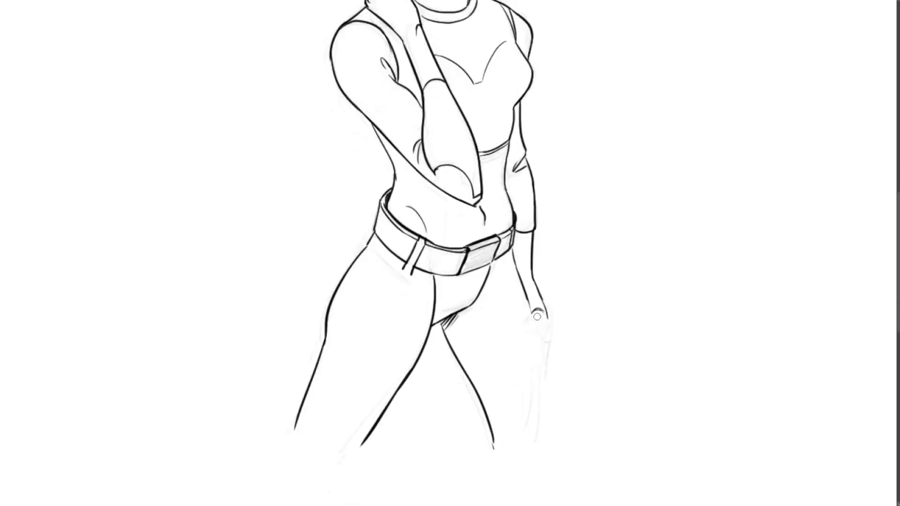
drag(537, 317, 534, 450)
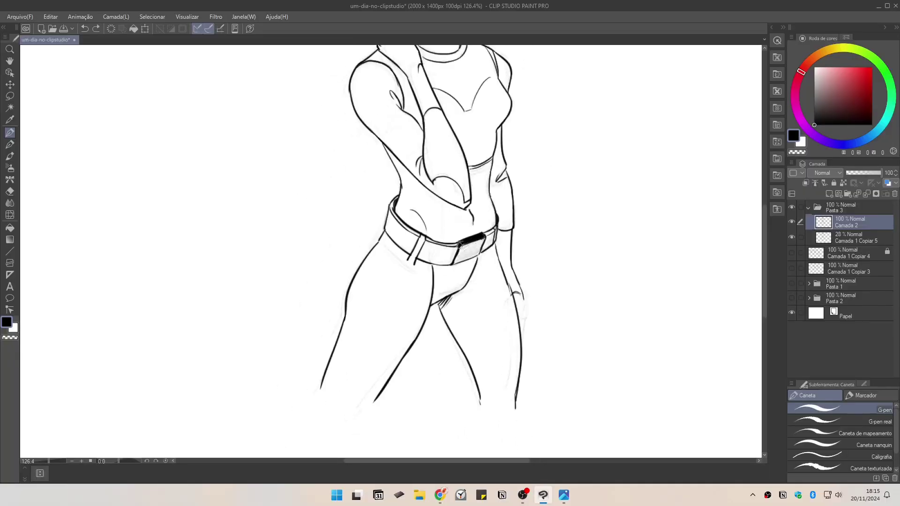
Step: Ink the knuckle and palm detail lines on the hand touching the neck, undoing one misplaced stroke
drag(477, 77, 430, 272)
drag(362, 179, 371, 210)
scroll(389, 393, down, 2)
scroll(375, 286, up, 4)
mouse_move(357, 266)
mouse_down()
mouse_move(370, 258)
mouse_move(392, 313)
mouse_up()
key(ctrl+z)
drag(346, 290, 366, 277)
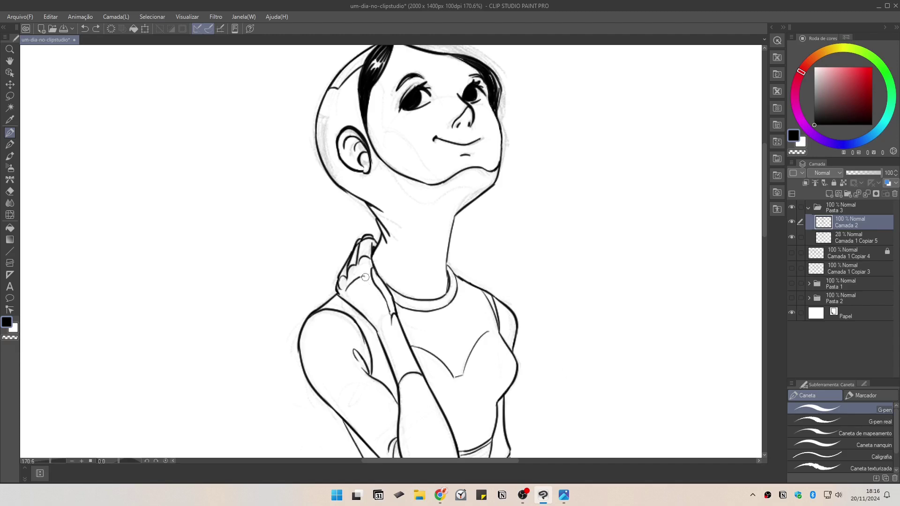
Step: Ink the panel seams on the back of the head and the contour line under the jaw, undoing the last stroke
drag(420, 176, 407, 232)
drag(307, 171, 315, 174)
mouse_move(315, 176)
mouse_down()
mouse_move(325, 233)
mouse_move(351, 256)
mouse_up()
drag(363, 217, 358, 234)
drag(388, 242, 474, 239)
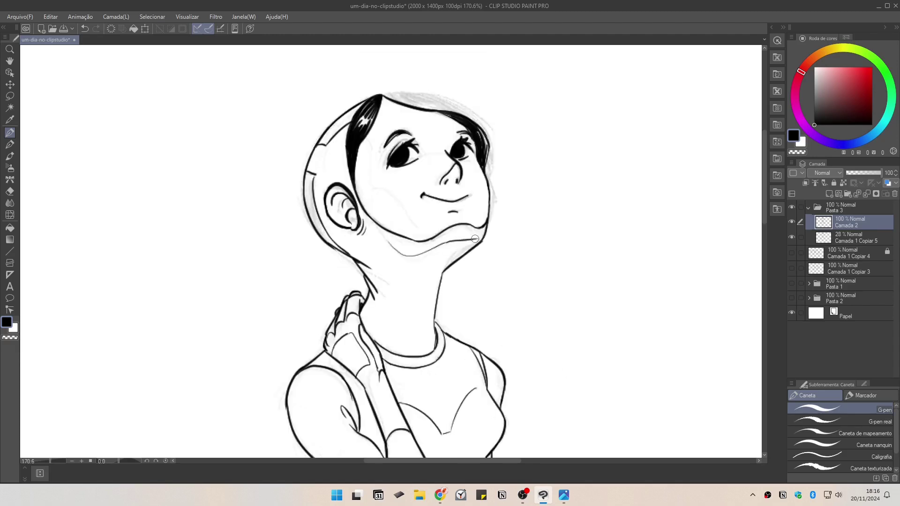
key(ctrl+z)
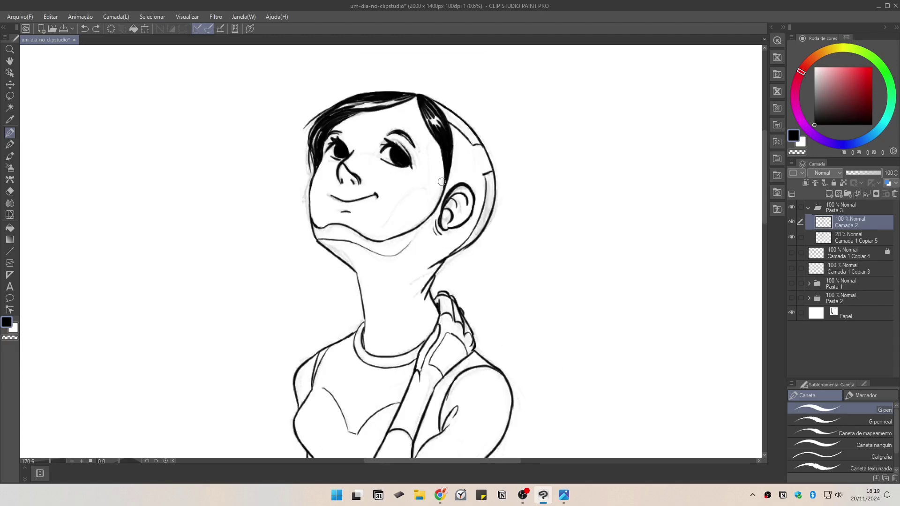
Step: Ink the narrow slot behind the ear and the thin panel seam running from the temple across the cheek to the jaw
drag(485, 168, 481, 195)
scroll(358, 203, up, 3)
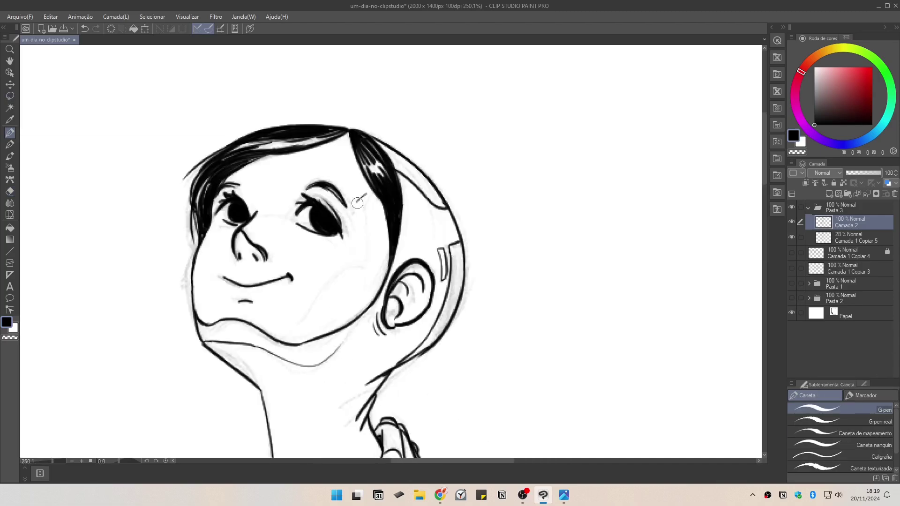
mouse_move(366, 197)
mouse_down()
mouse_move(368, 265)
mouse_move(279, 338)
mouse_up()
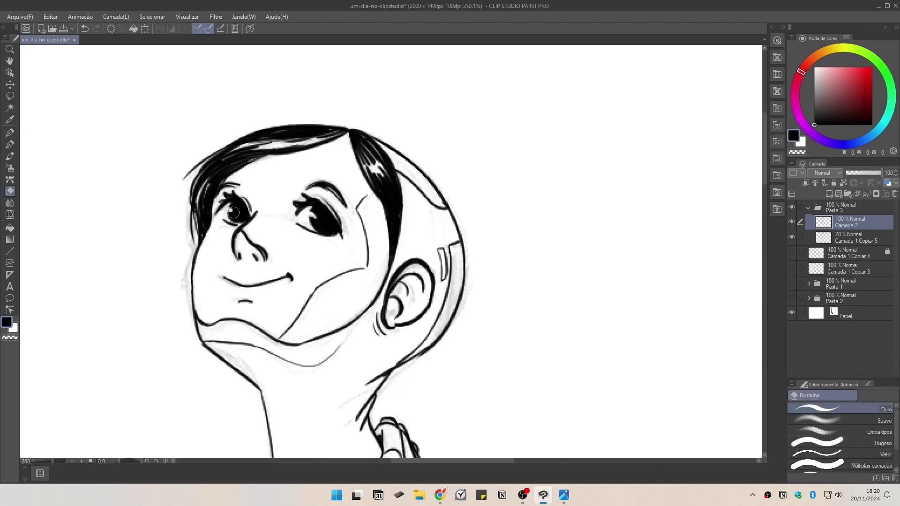
Step: Fill the belt with solid black on both sides of the buckle, leaving the belt loop and buckle white
scroll(310, 197, down, 3)
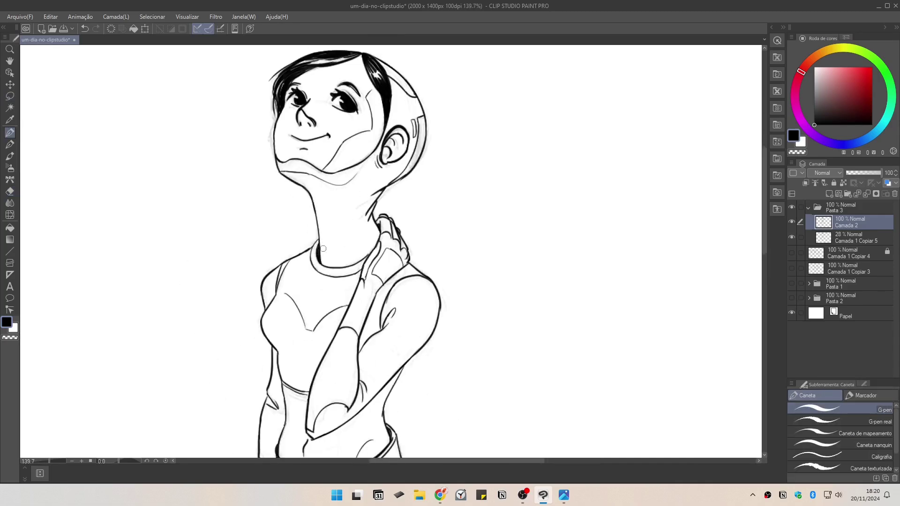
scroll(323, 249, down, 3)
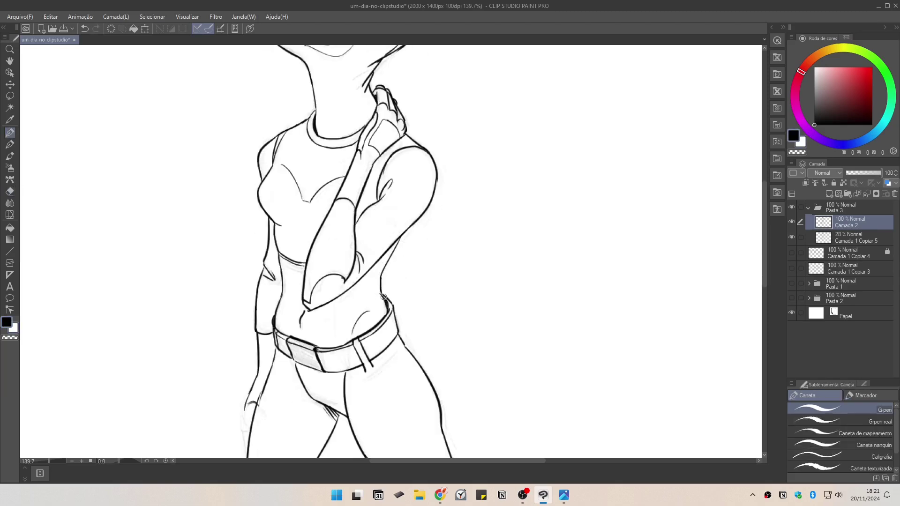
scroll(383, 297, up, 2)
mouse_move(391, 324)
mouse_down()
mouse_move(357, 365)
mouse_move(304, 375)
mouse_up()
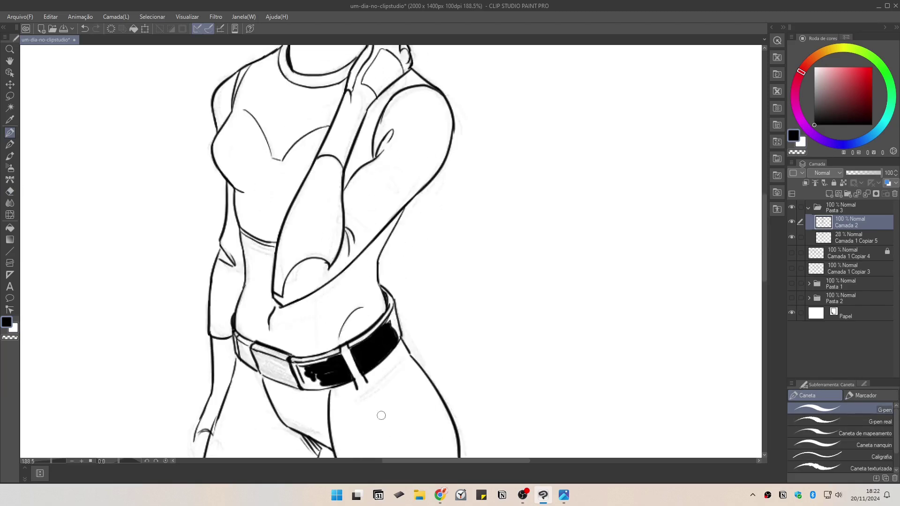
drag(234, 339, 236, 343)
drag(306, 377, 318, 381)
Step: Touch up the belt's upper edge and the buckle outline with eraser and pen, undoing two strokes
key(e)
scroll(314, 397, down, 1)
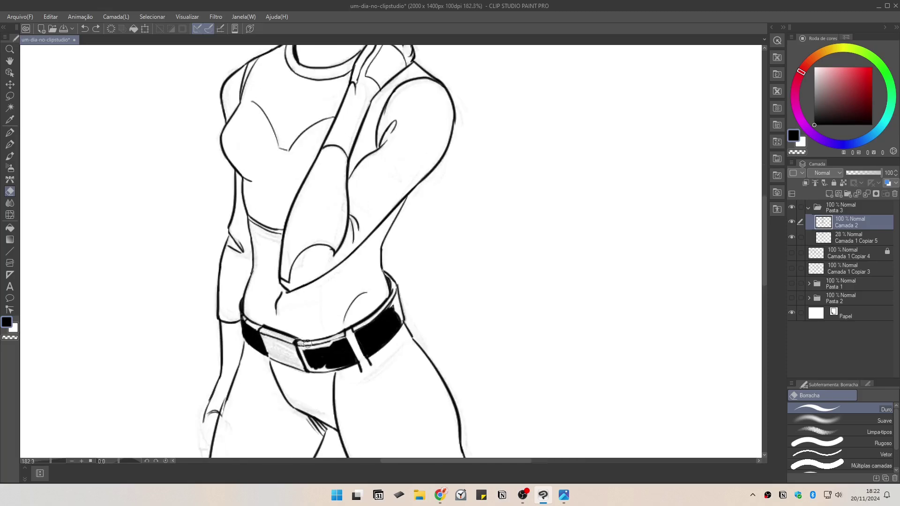
key(x)
key(x)
key(p)
key(ctrl+z)
key(ctrl+z)
drag(343, 335, 270, 359)
Step: Ink the outline and fingers of the hanging far hand beside the thigh, refining the lines with pen and eraser
scroll(345, 331, down, 4)
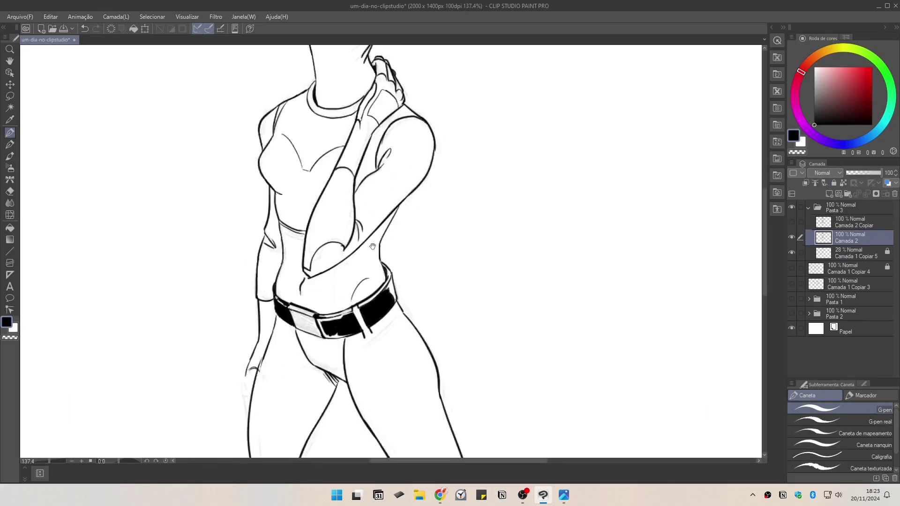
drag(251, 371, 254, 331)
drag(254, 318, 251, 358)
scroll(249, 336, down, 1)
mouse_move(342, 181)
mouse_down()
mouse_move(323, 273)
mouse_move(275, 279)
mouse_move(298, 249)
mouse_move(313, 253)
mouse_move(300, 256)
mouse_up()
scroll(323, 272, up, 3)
key(e)
key(p)
key(e)
key(p)
scroll(309, 258, down, 4)
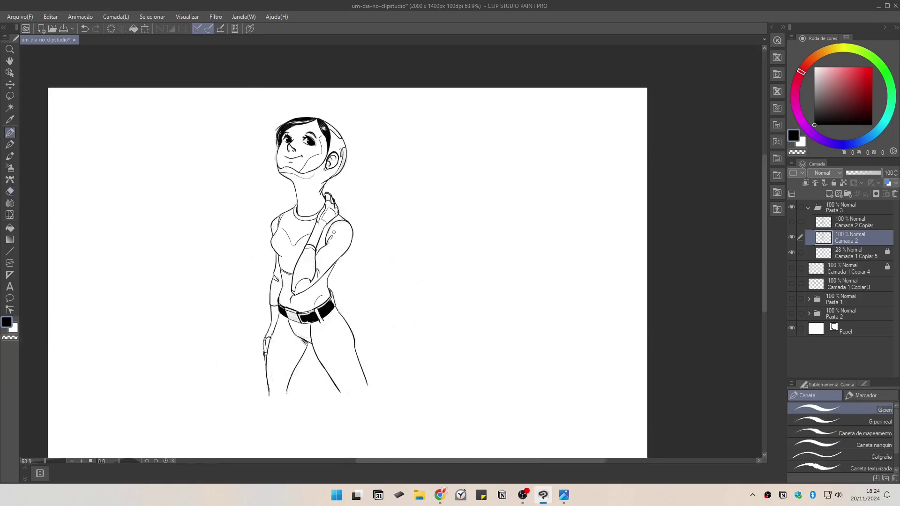
Step: Undo the last stroke and paint over the white belt loop in black
key(ctrl+z)
scroll(315, 243, up, 6)
drag(256, 212, 310, 238)
scroll(307, 243, down, 5)
scroll(323, 244, up, 2)
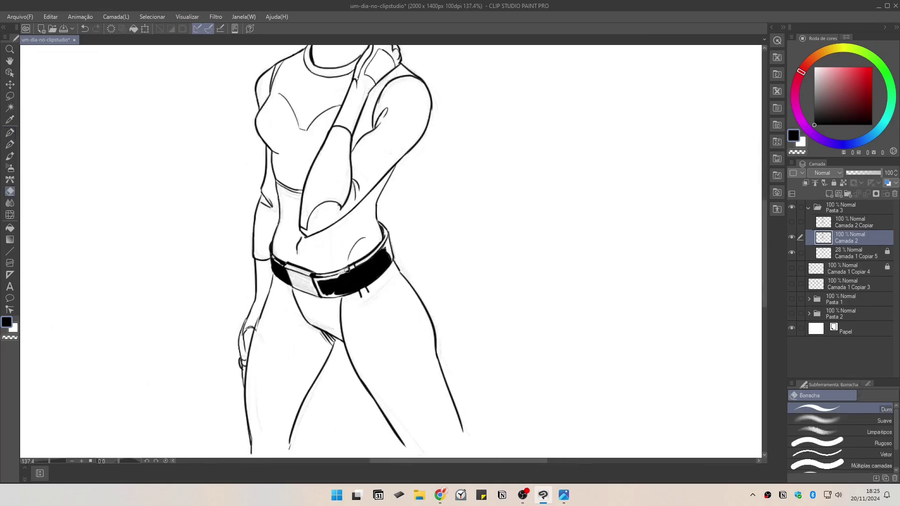
scroll(323, 244, down, 3)
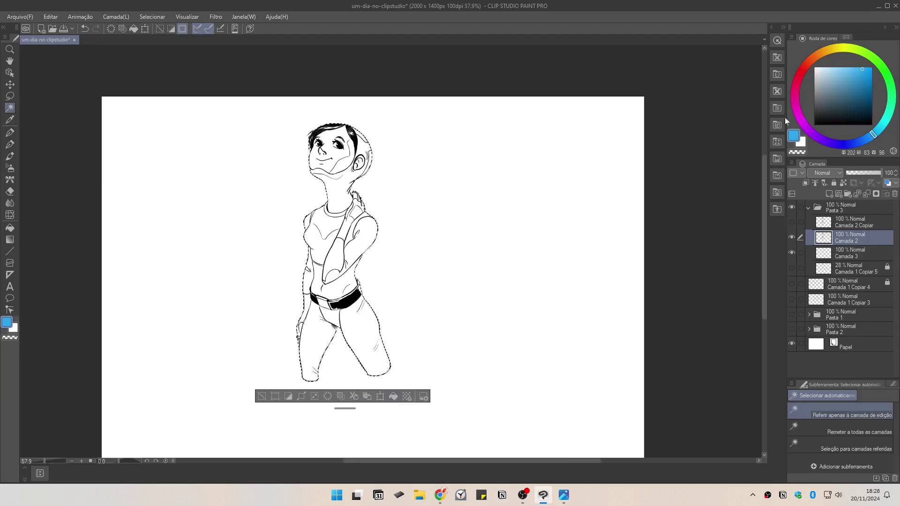